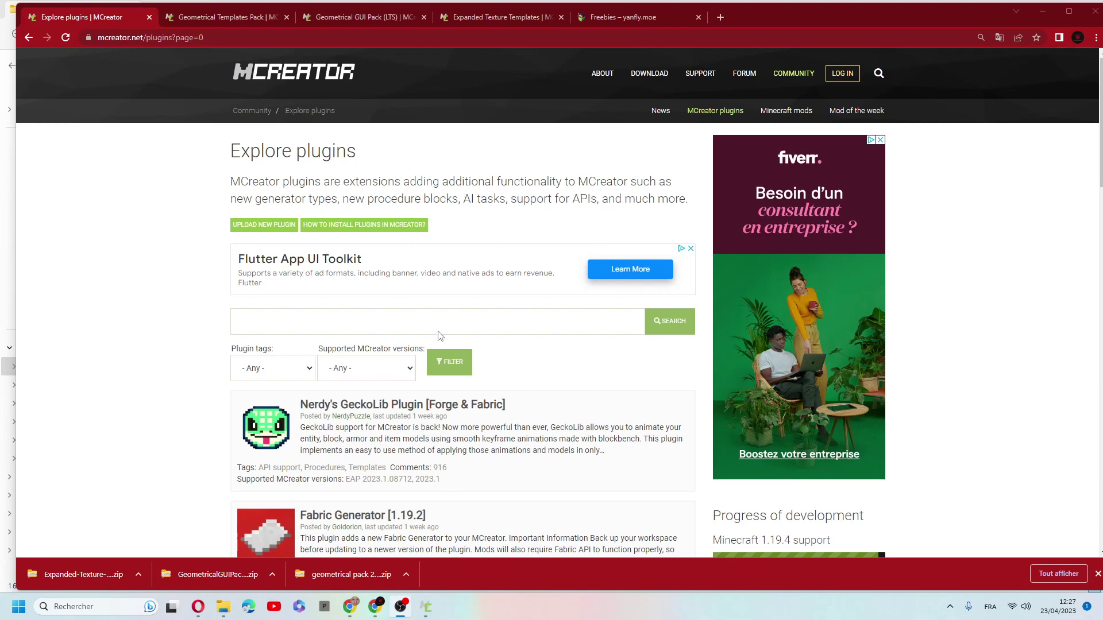
Open the Geometrical Templates Pack plugin page and scroll to its 1.18 MB download
{"action": "left_click", "coordinate": [214, 17]}
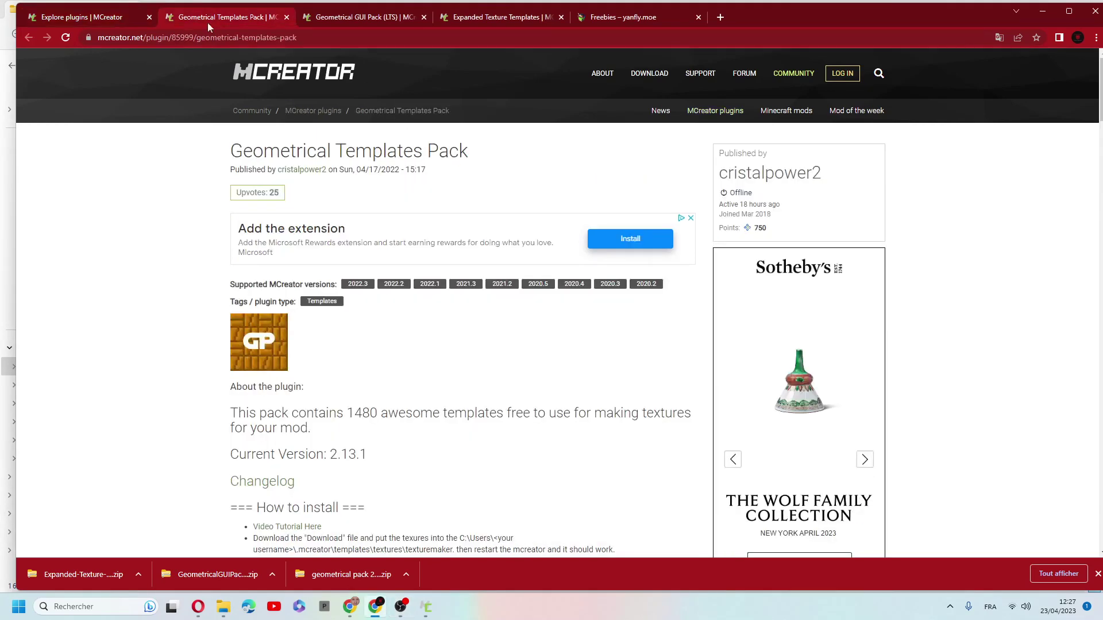
{"action": "scroll", "coordinate": [390, 474], "scroll_direction": "down", "scroll_amount": 10}
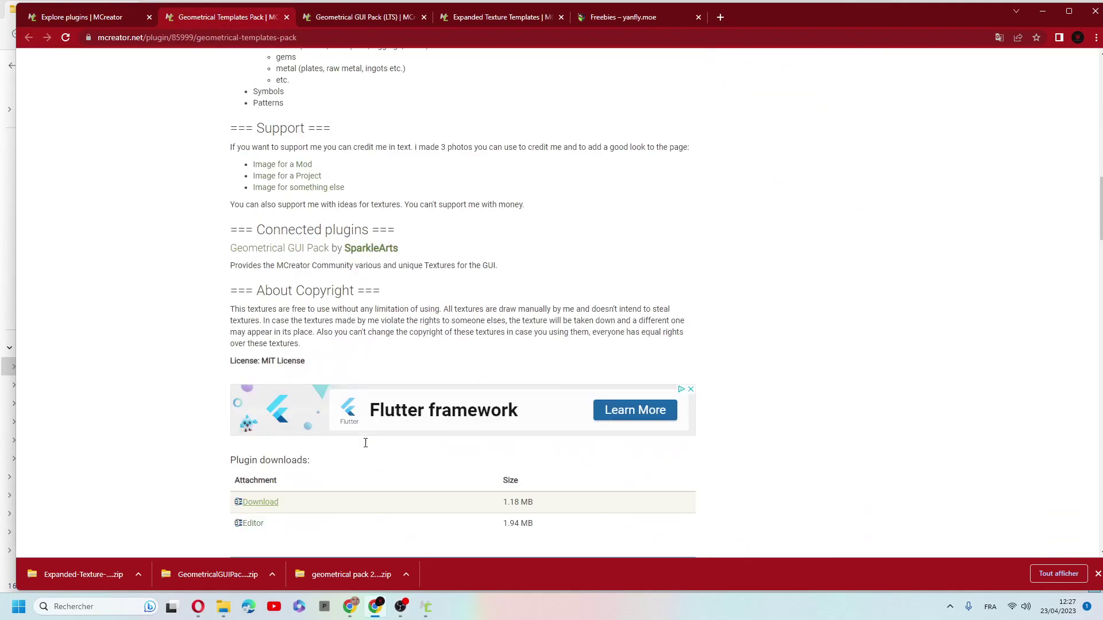
{"action": "scroll", "coordinate": [365, 443], "scroll_direction": "down", "scroll_amount": 2}
{"action": "scroll", "coordinate": [322, 329], "scroll_direction": "down", "scroll_amount": 2}
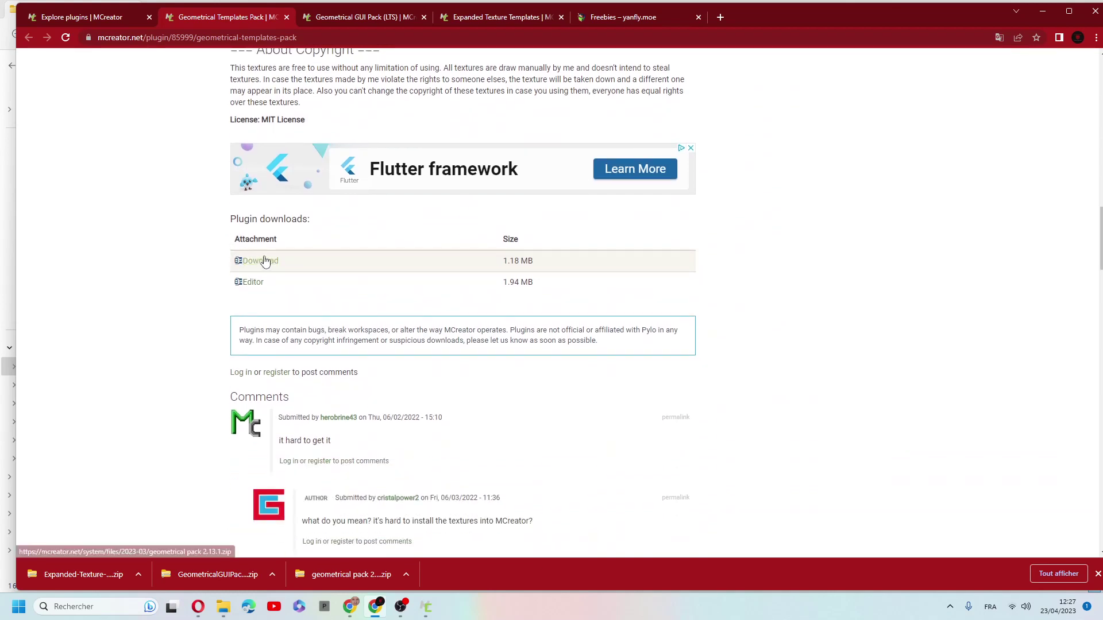
{"action": "left_click", "coordinate": [356, 18]}
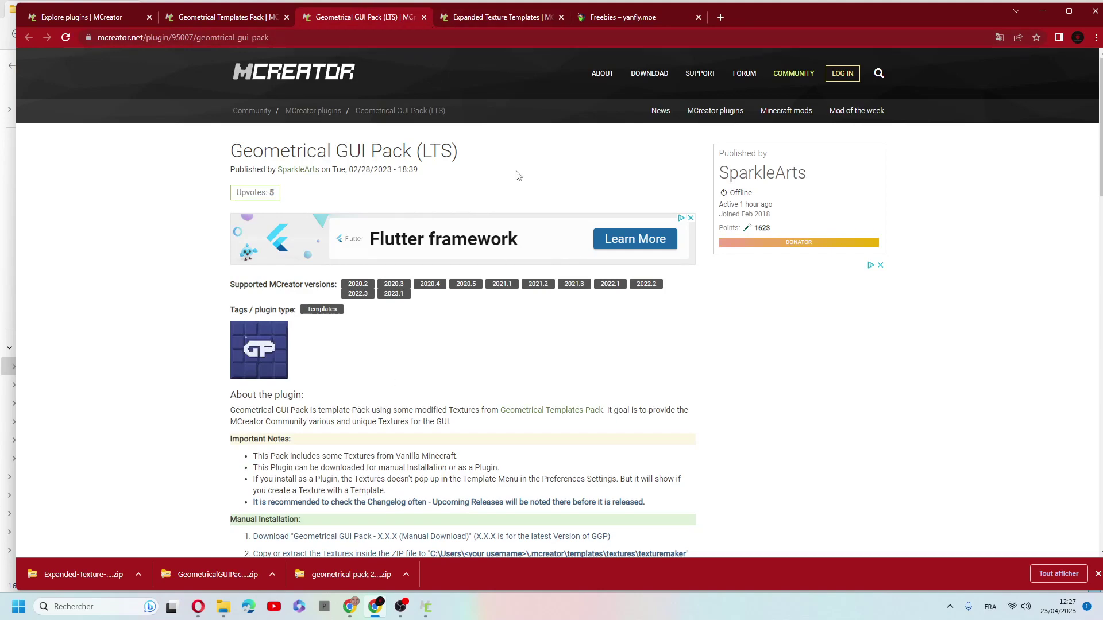
Get the Geometrical GUI Pack manual download and view the Expanded Texture Templates downloads
{"action": "scroll", "coordinate": [461, 141], "scroll_direction": "down", "scroll_amount": 10}
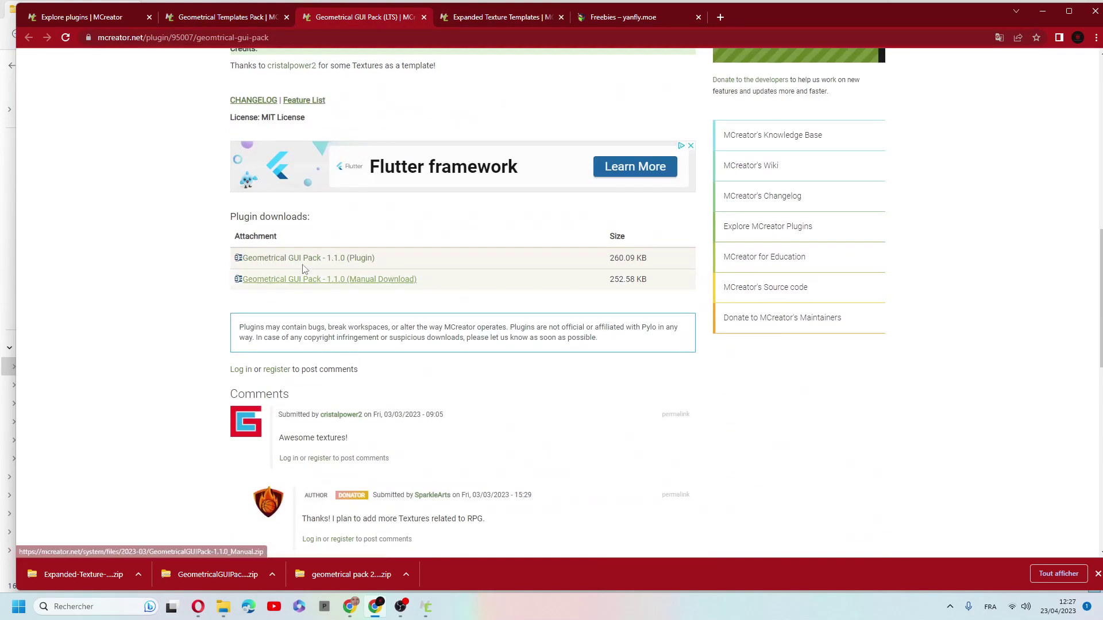
{"action": "left_click", "coordinate": [353, 285]}
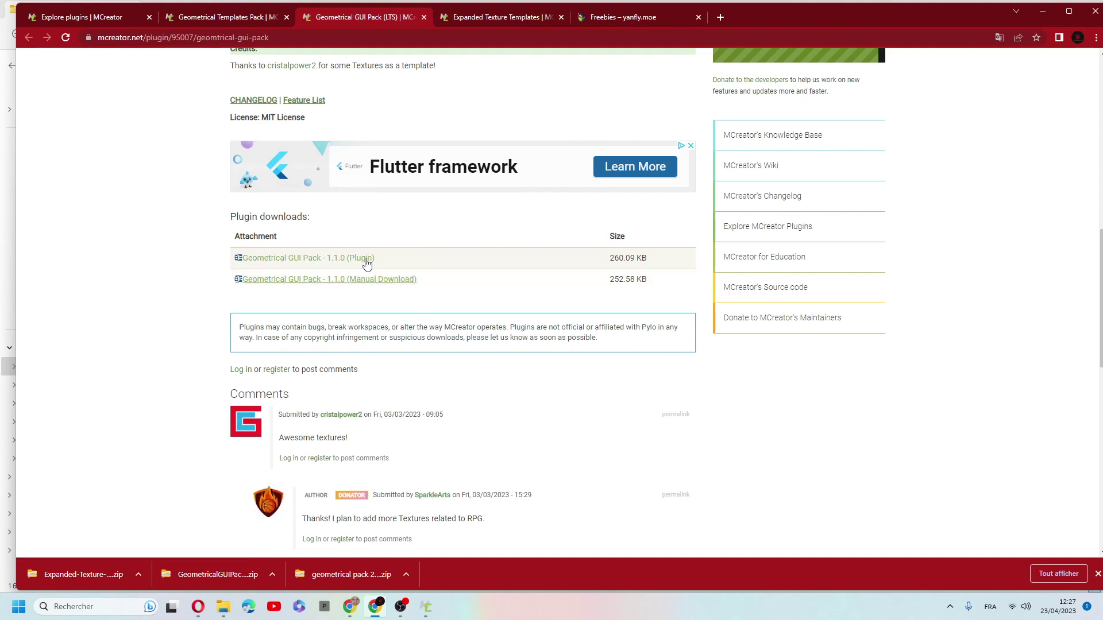
{"action": "left_click", "coordinate": [483, 17]}
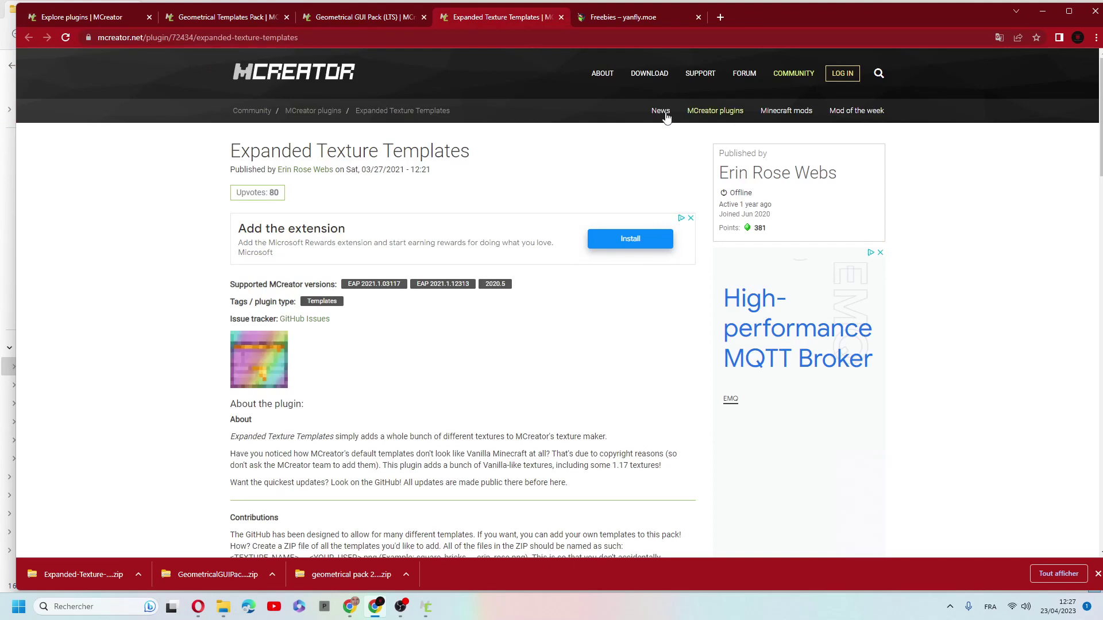
{"action": "scroll", "coordinate": [421, 322], "scroll_direction": "down", "scroll_amount": 9}
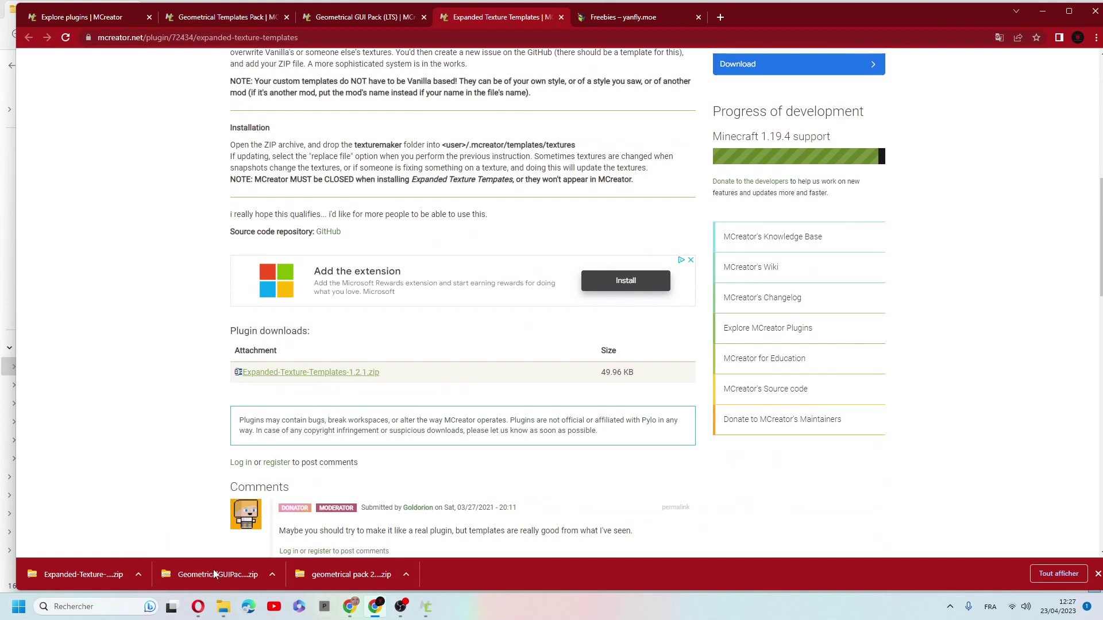
{"action": "left_click", "coordinate": [224, 608]}
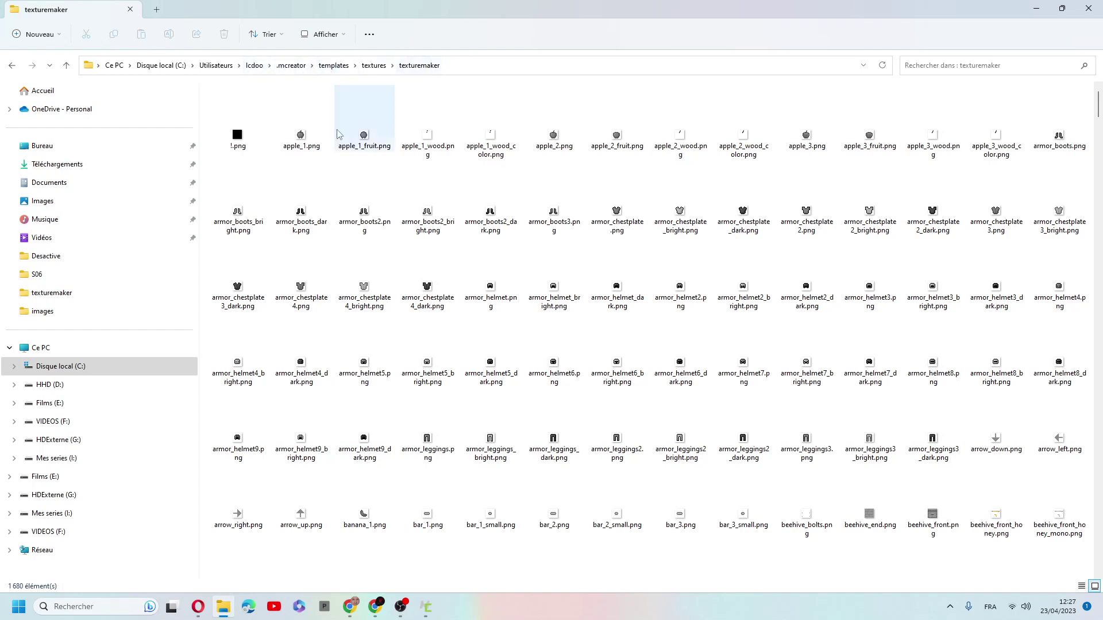
Inspect bar_3_small.png and the other texturemaker template images, then minimize the folder
{"action": "left_click", "coordinate": [743, 513]}
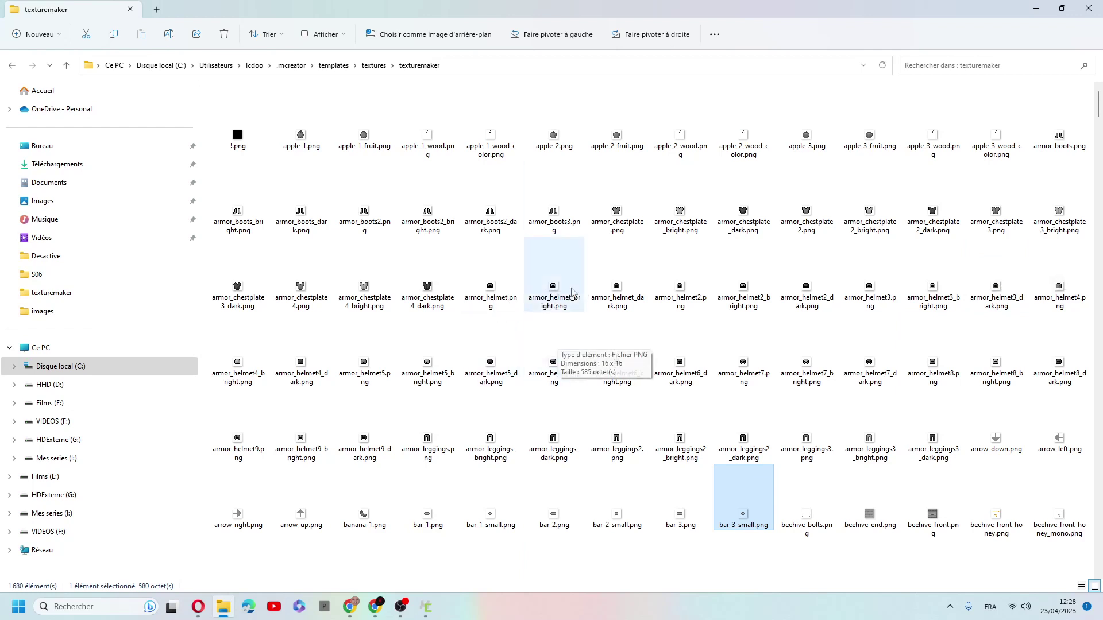
{"action": "scroll", "coordinate": [591, 316], "scroll_direction": "down", "scroll_amount": 20}
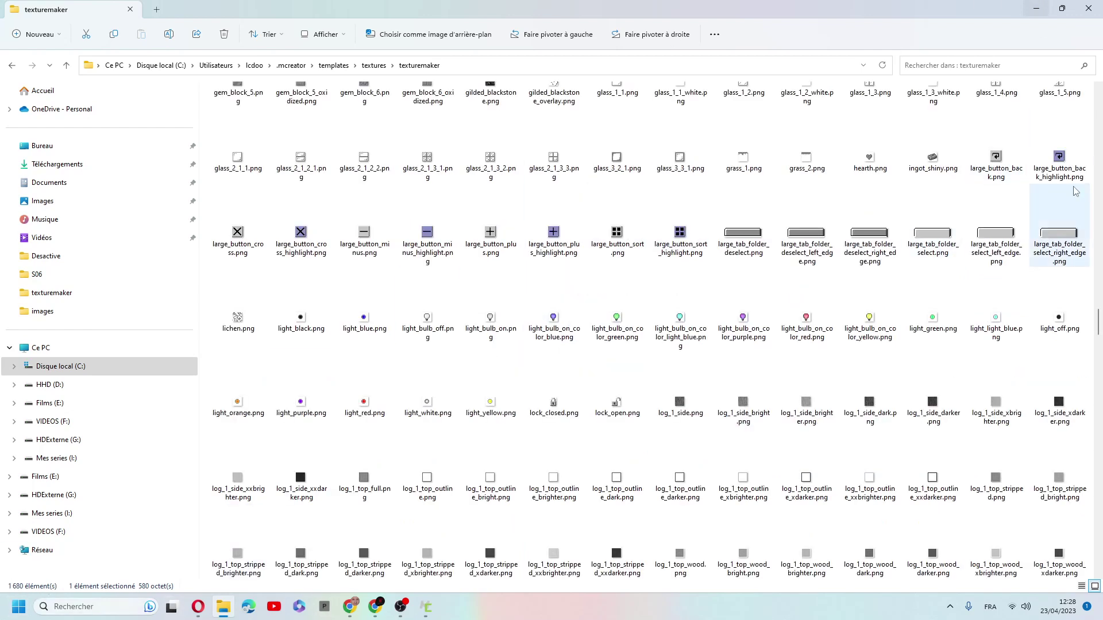
{"action": "left_click", "coordinate": [1036, 7]}
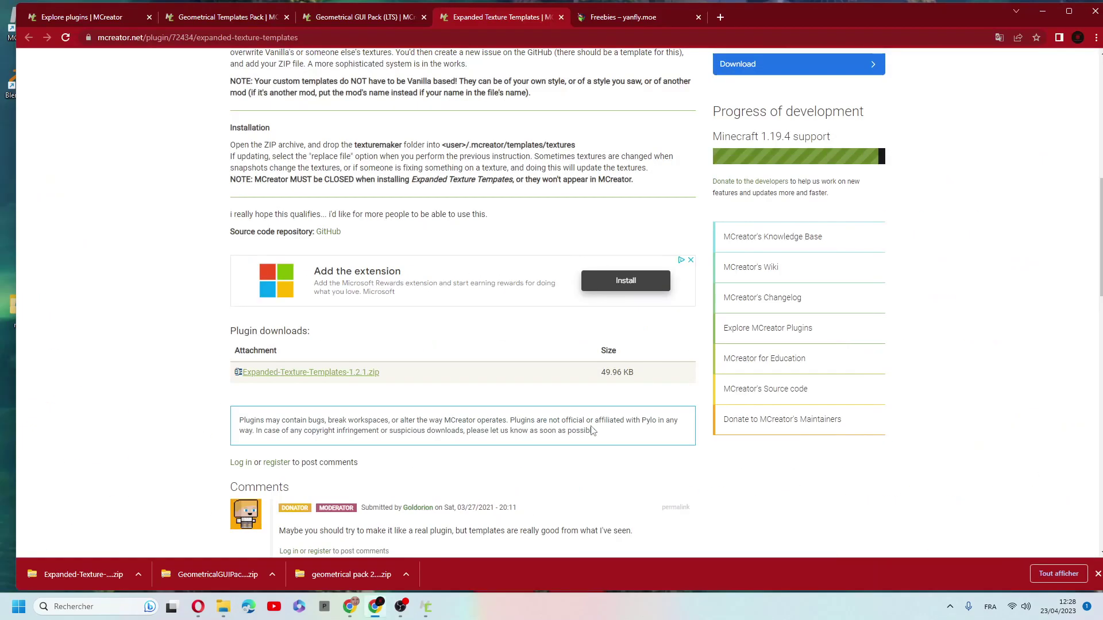
Start a new item texture with Fill with set to Template
{"action": "left_click", "coordinate": [1035, 6]}
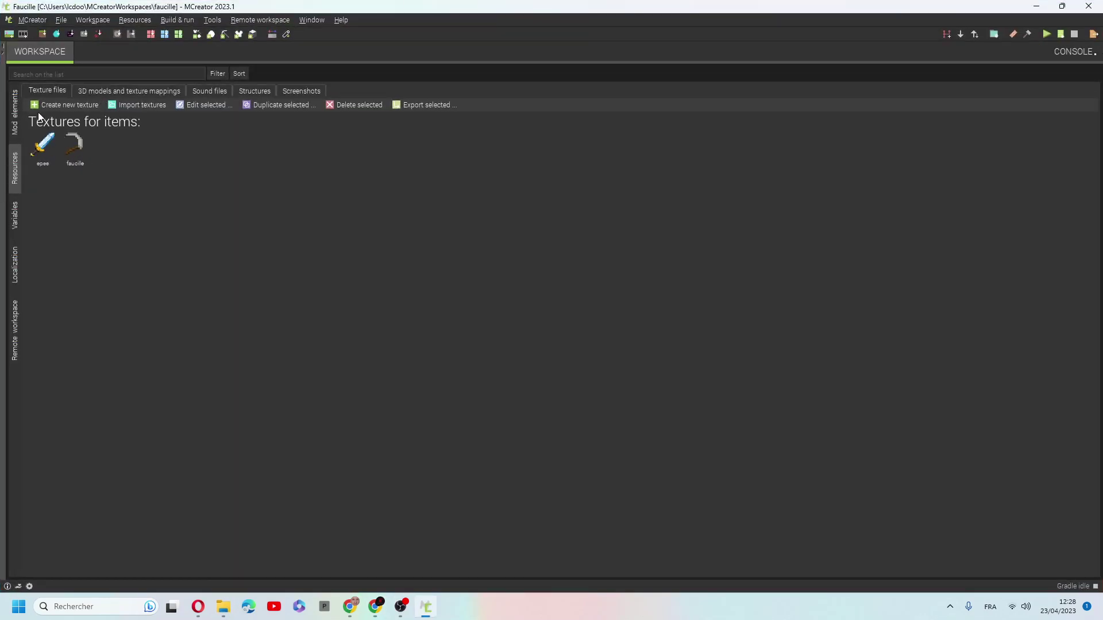
{"action": "left_click", "coordinate": [58, 104]}
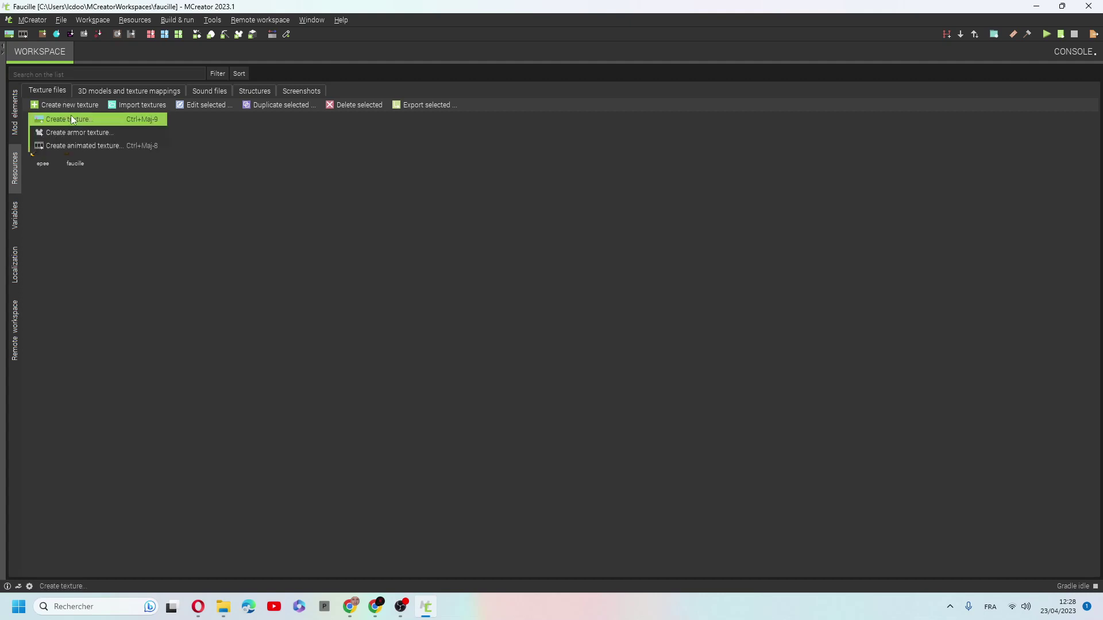
{"action": "left_click", "coordinate": [71, 119]}
{"action": "left_click", "coordinate": [597, 264]}
{"action": "left_click", "coordinate": [591, 298]}
Pick the stick texture as the 16×16 template base
{"action": "left_click", "coordinate": [612, 288]}
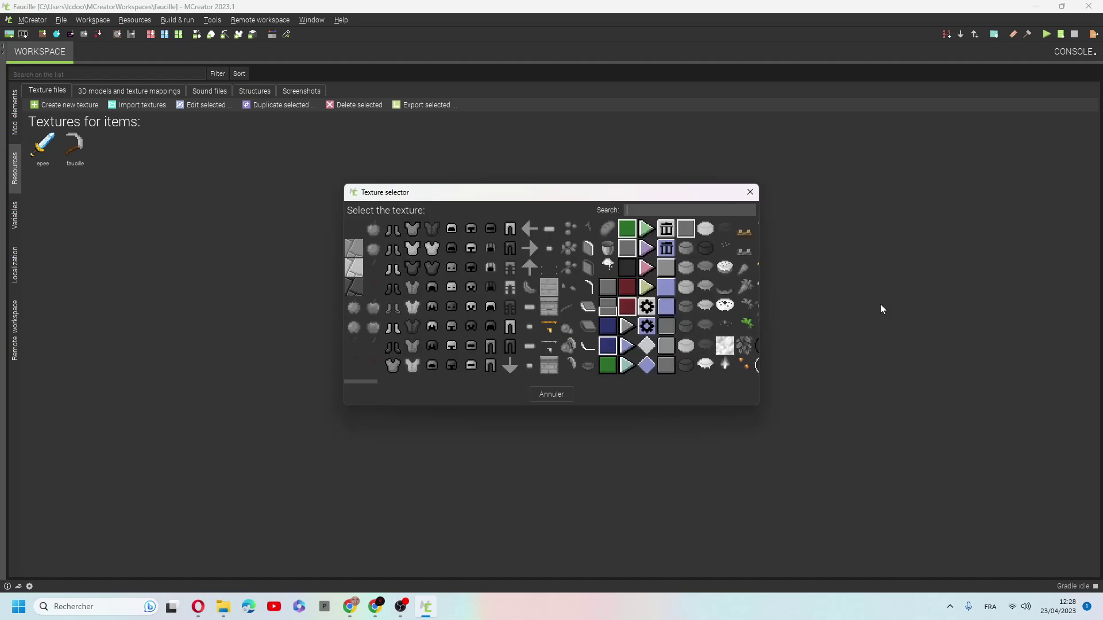
{"action": "scroll", "coordinate": [632, 315], "scroll_direction": "right", "scroll_amount": 3}
{"action": "scroll", "coordinate": [632, 338], "scroll_direction": "right", "scroll_amount": 3}
{"action": "scroll", "coordinate": [627, 339], "scroll_direction": "right", "scroll_amount": 3}
{"action": "scroll", "coordinate": [627, 339], "scroll_direction": "right", "scroll_amount": 3}
{"action": "scroll", "coordinate": [601, 325], "scroll_direction": "right", "scroll_amount": 3}
{"action": "scroll", "coordinate": [632, 335], "scroll_direction": "right", "scroll_amount": 3}
{"action": "scroll", "coordinate": [708, 354], "scroll_direction": "right", "scroll_amount": 3}
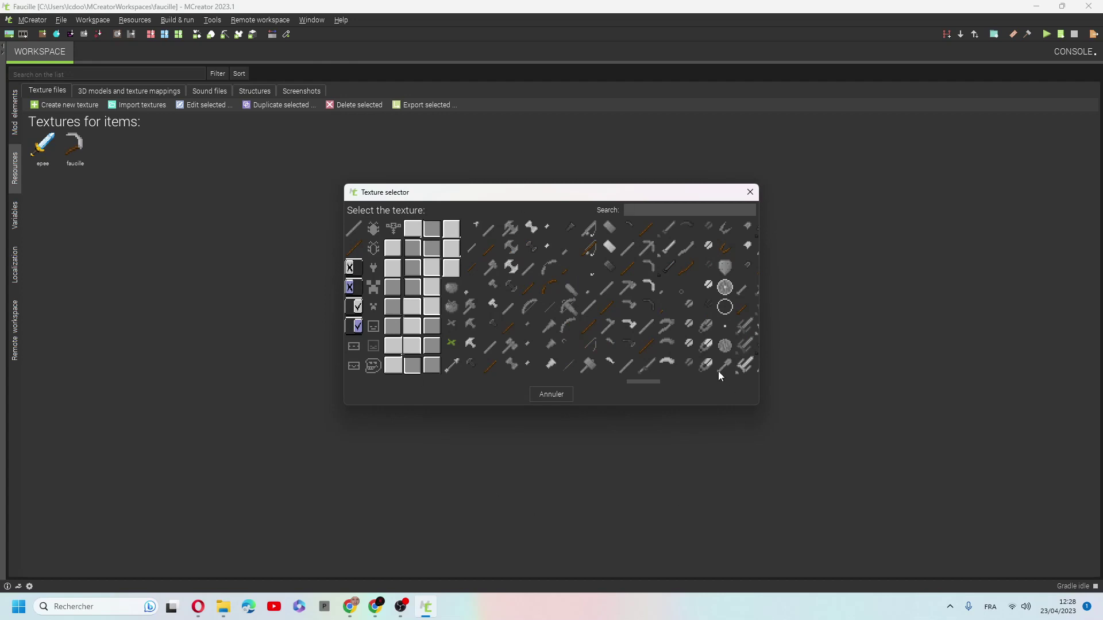
{"action": "left_click", "coordinate": [656, 349]}
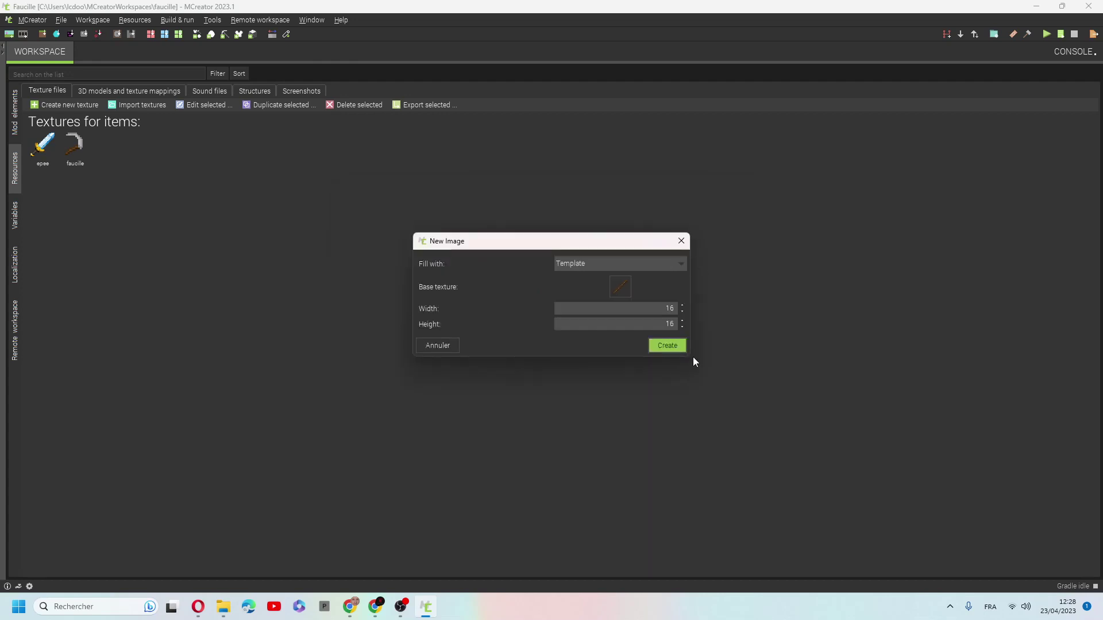
Create the stick image and add a new layer filled with the axe-head template
{"action": "left_click", "coordinate": [675, 346]}
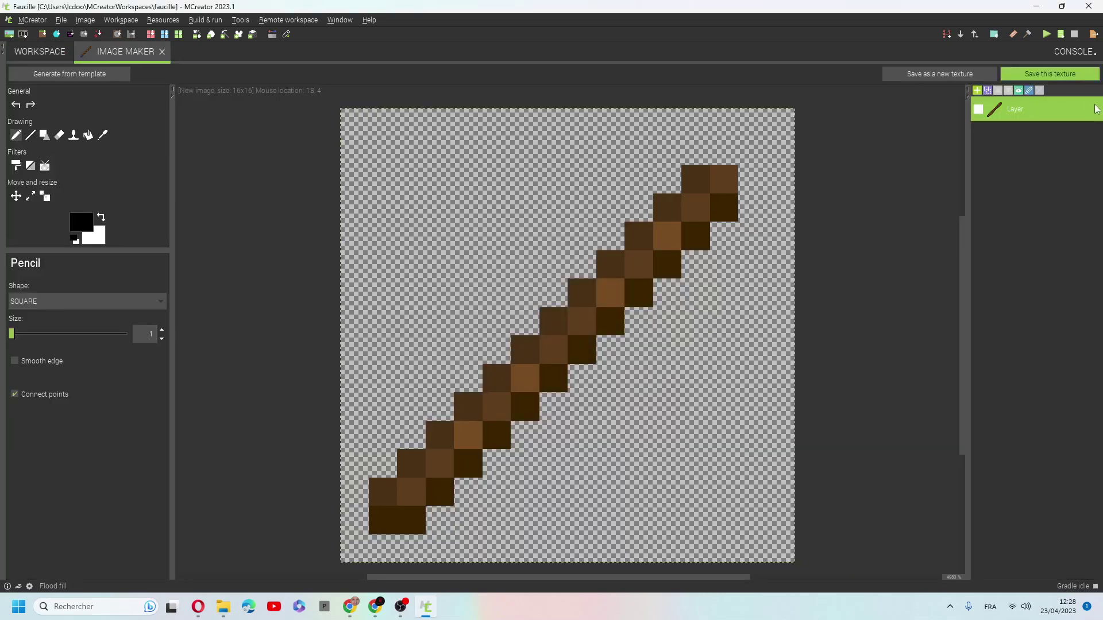
{"action": "left_click", "coordinate": [977, 91]}
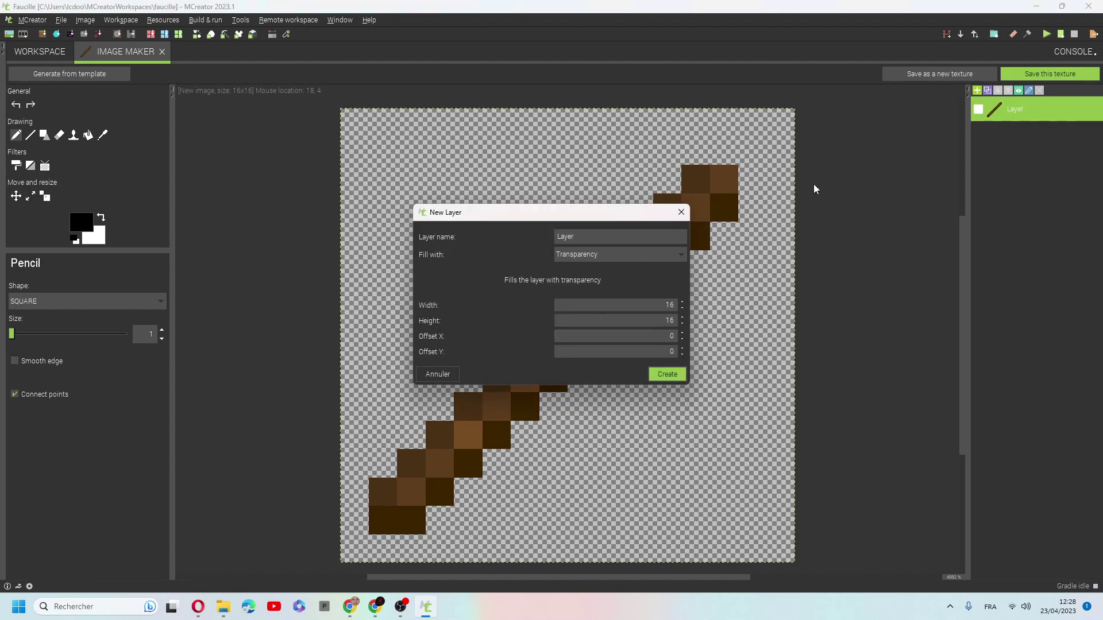
{"action": "left_click", "coordinate": [678, 256]}
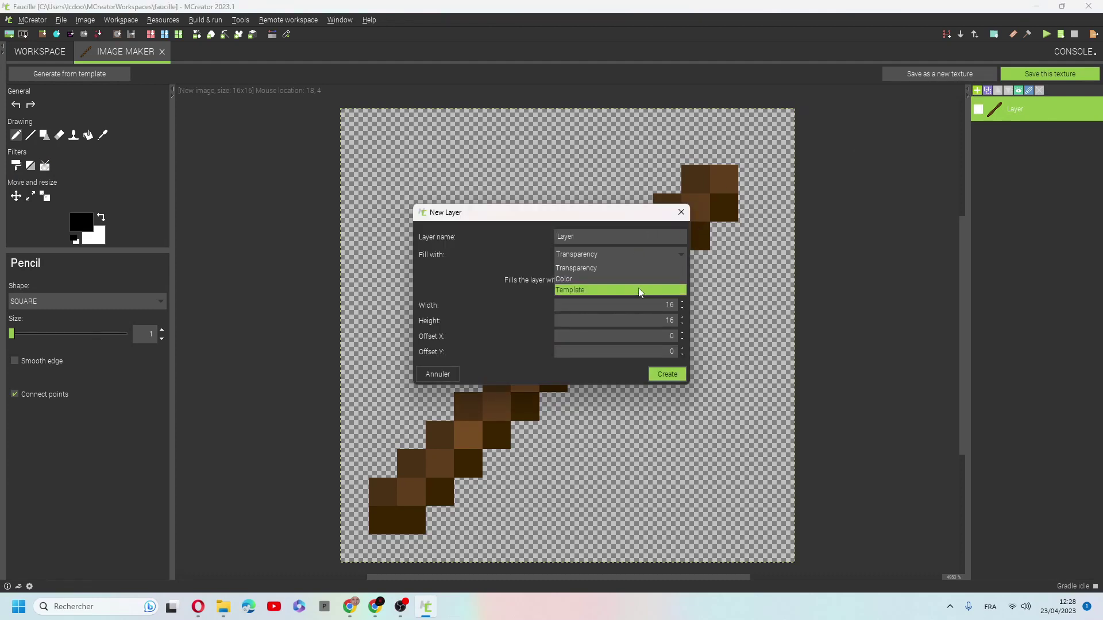
{"action": "left_click", "coordinate": [639, 288]}
{"action": "left_click", "coordinate": [617, 281]}
{"action": "scroll", "coordinate": [355, 342], "scroll_direction": "right", "scroll_amount": 3}
{"action": "scroll", "coordinate": [601, 298], "scroll_direction": "right", "scroll_amount": 3}
{"action": "scroll", "coordinate": [593, 251], "scroll_direction": "right", "scroll_amount": 3}
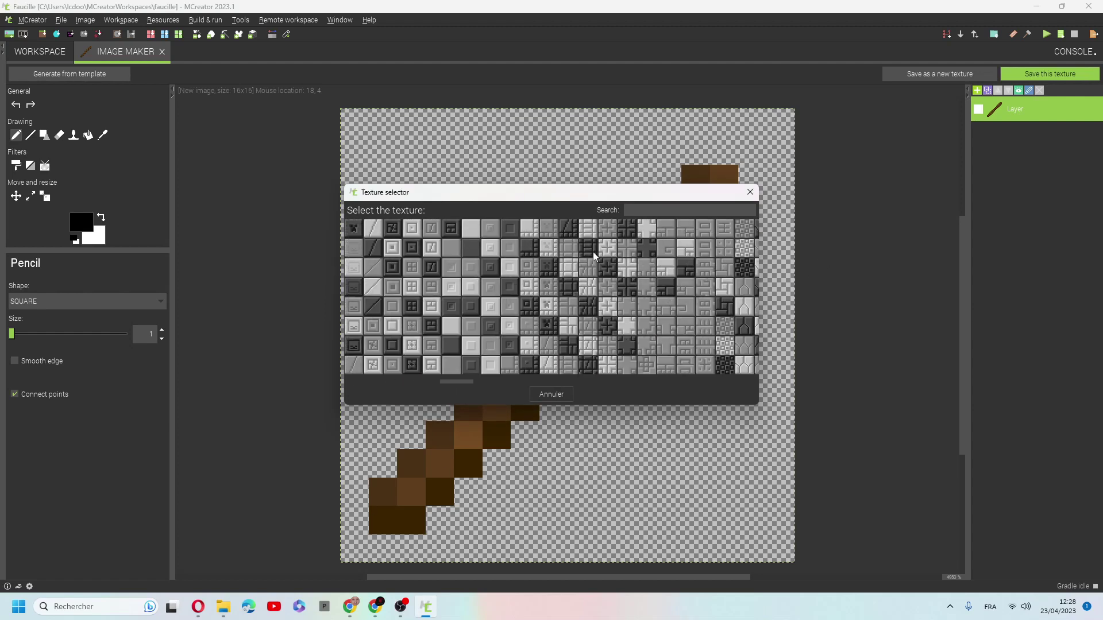
{"action": "scroll", "coordinate": [604, 256], "scroll_direction": "right", "scroll_amount": 3}
{"action": "scroll", "coordinate": [604, 256], "scroll_direction": "right", "scroll_amount": 3}
{"action": "left_click", "coordinate": [494, 310]}
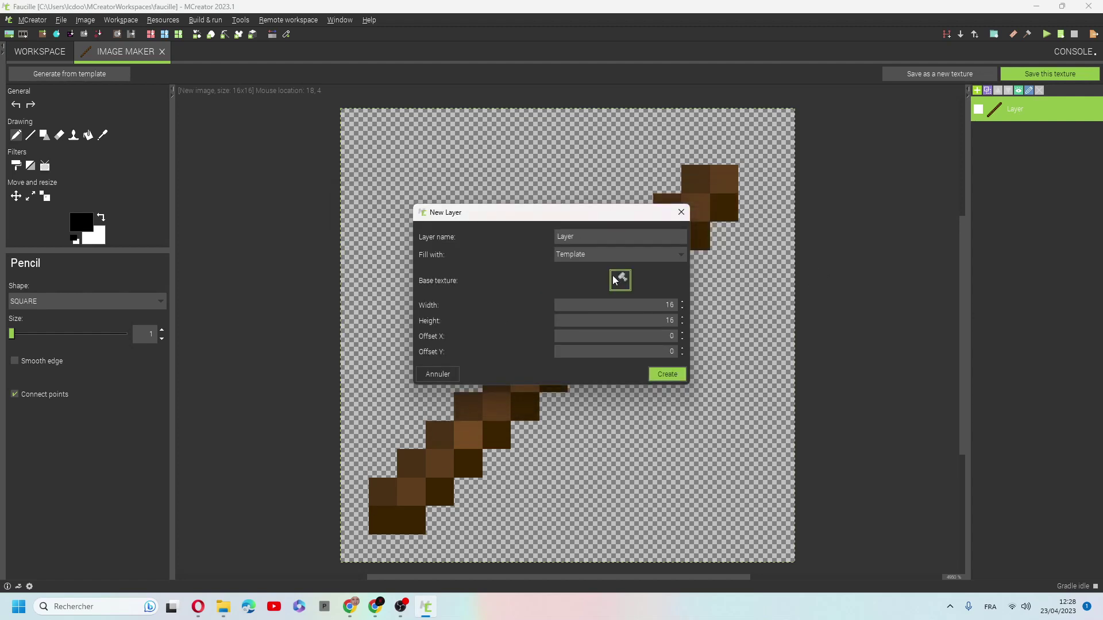
{"action": "left_click", "coordinate": [672, 377]}
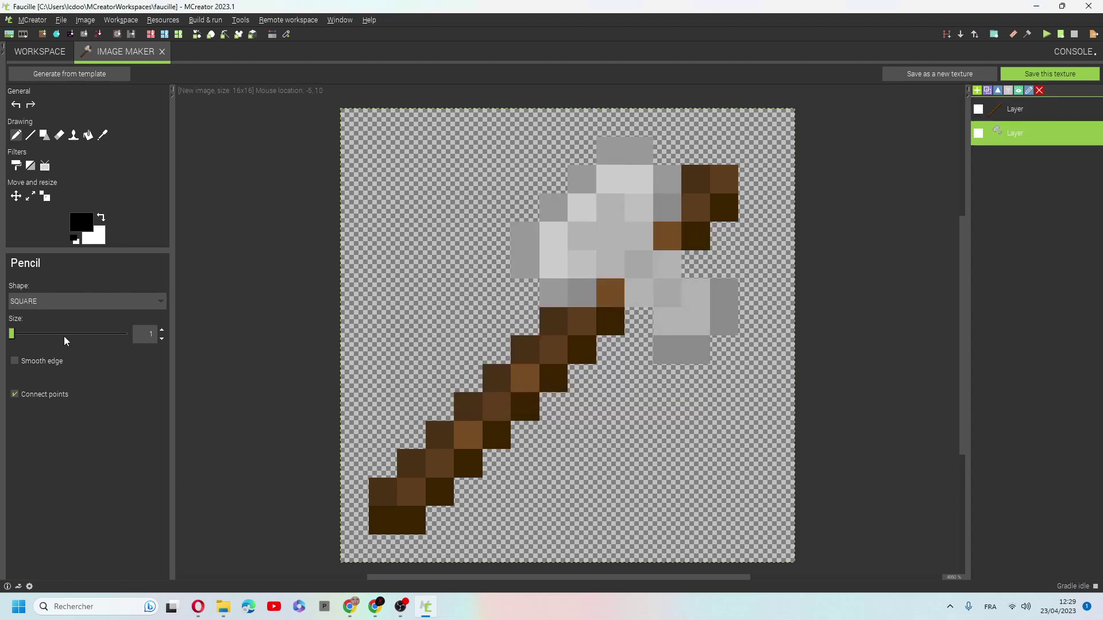
Move the axe head up and right and the stick handle down beneath it
{"action": "left_click", "coordinate": [16, 196]}
{"action": "left_click_drag", "start_coordinate": [679, 283], "coordinate": [696, 263]}
{"action": "left_click", "coordinate": [1010, 110]}
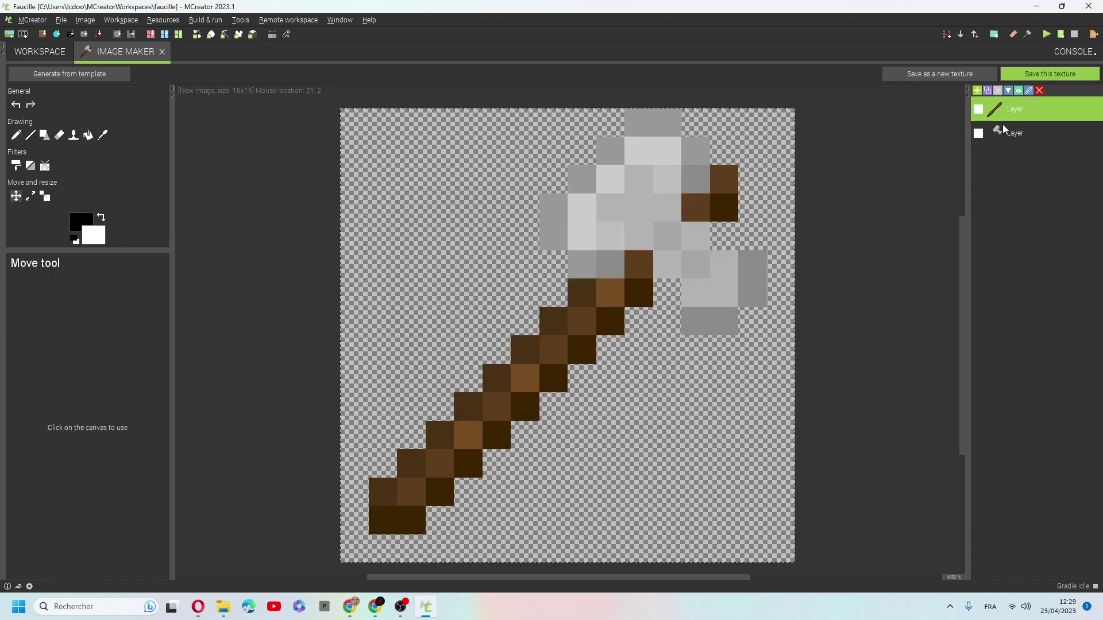
{"action": "mouse_move", "coordinate": [573, 344]}
{"action": "left_mouse_down"}
{"action": "mouse_move", "coordinate": [545, 407]}
{"action": "mouse_move", "coordinate": [573, 378]}
{"action": "left_mouse_up"}
{"action": "scroll", "coordinate": [769, 268], "scroll_direction": "down", "scroll_amount": 3}
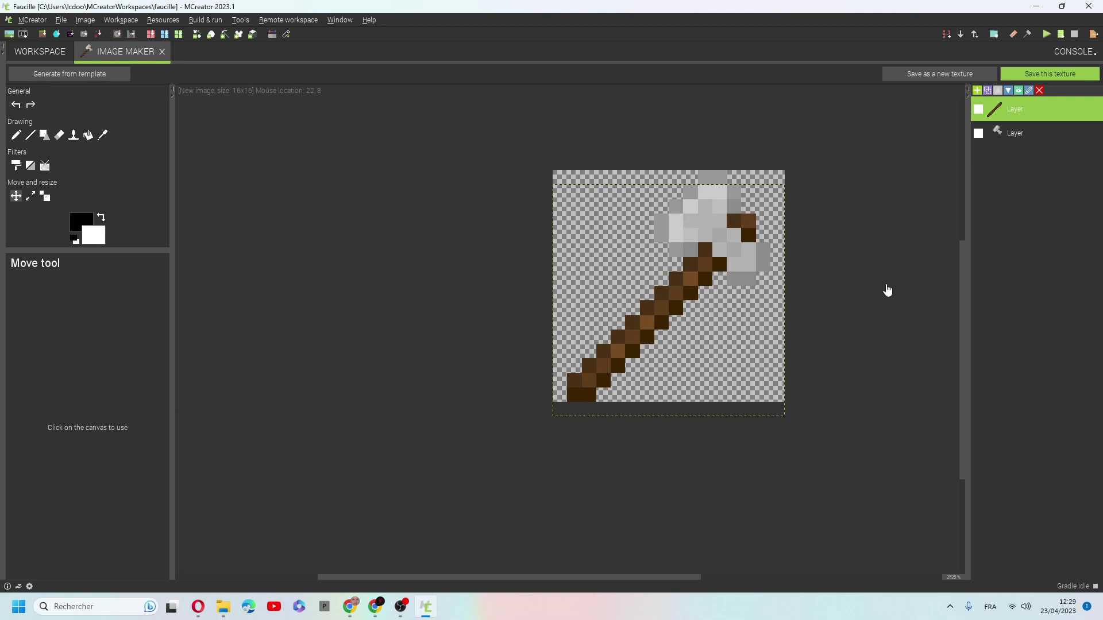
Delete the original stick handle layer
{"action": "left_click", "coordinate": [1015, 135]}
{"action": "left_click", "coordinate": [1030, 109]}
{"action": "left_click", "coordinate": [1039, 90]}
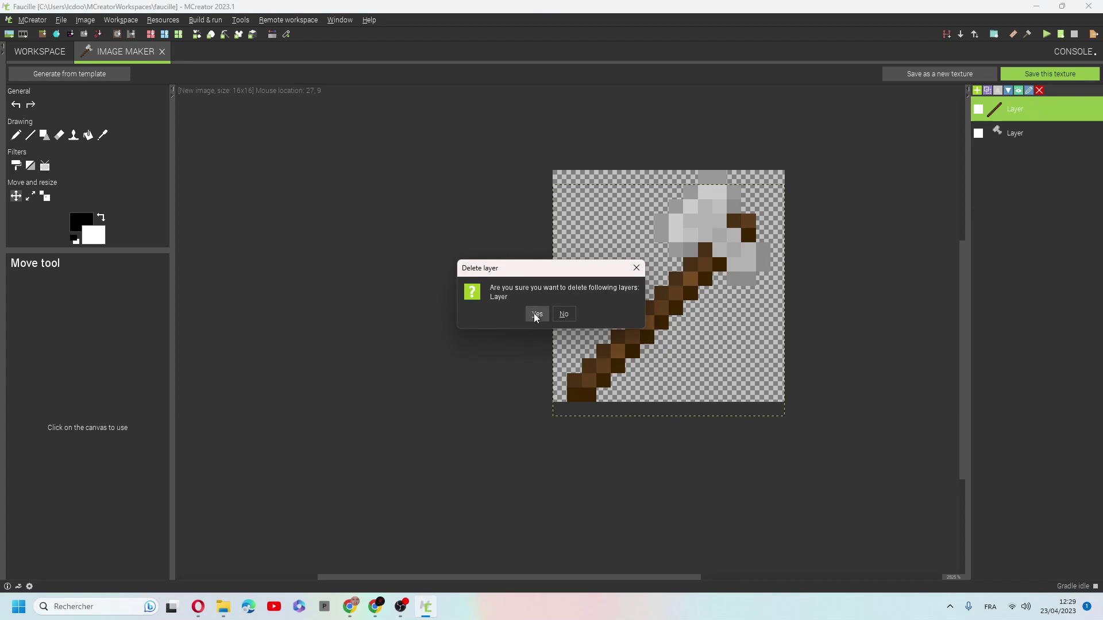
{"action": "left_click", "coordinate": [534, 315]}
Add a new transparent layer and stamp a brown stick handle onto the canvas
{"action": "left_click", "coordinate": [977, 92]}
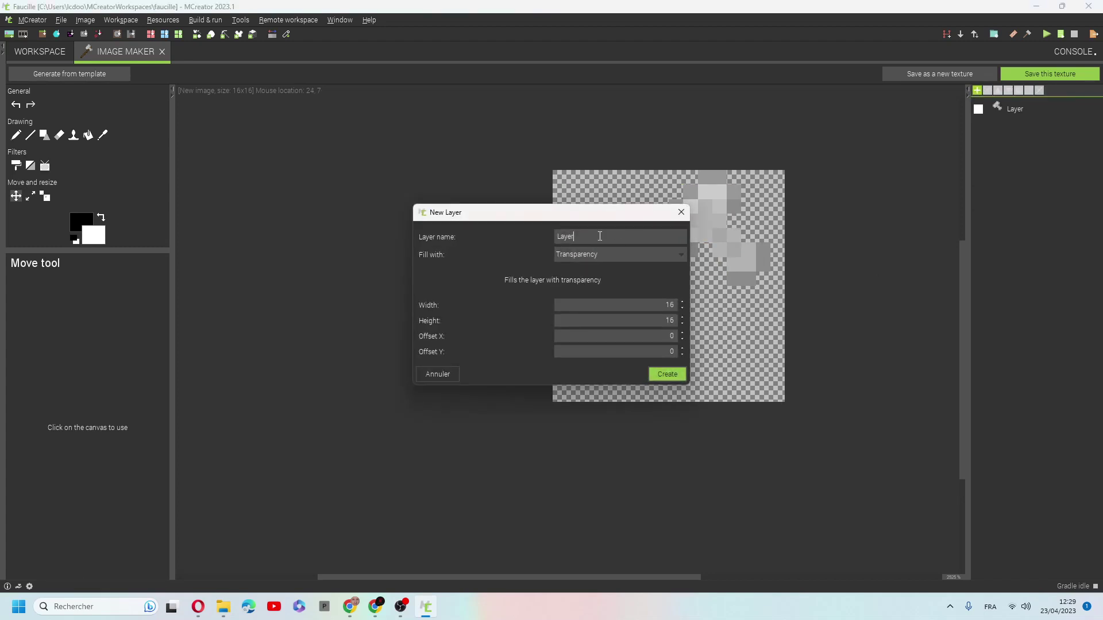
{"action": "left_click", "coordinate": [666, 374]}
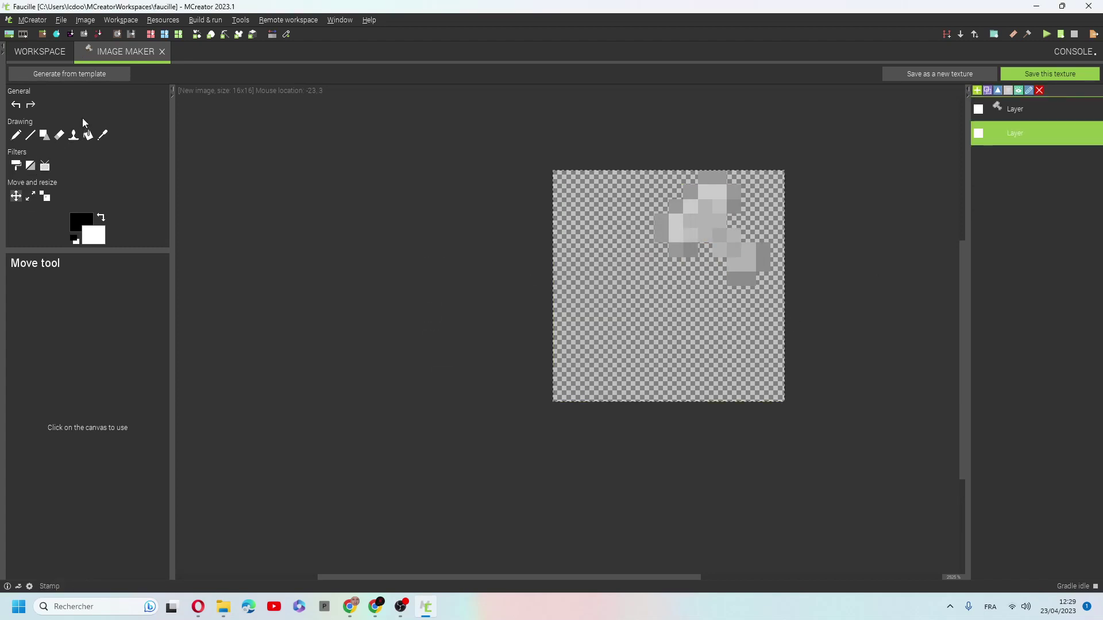
{"action": "left_click", "coordinate": [74, 138]}
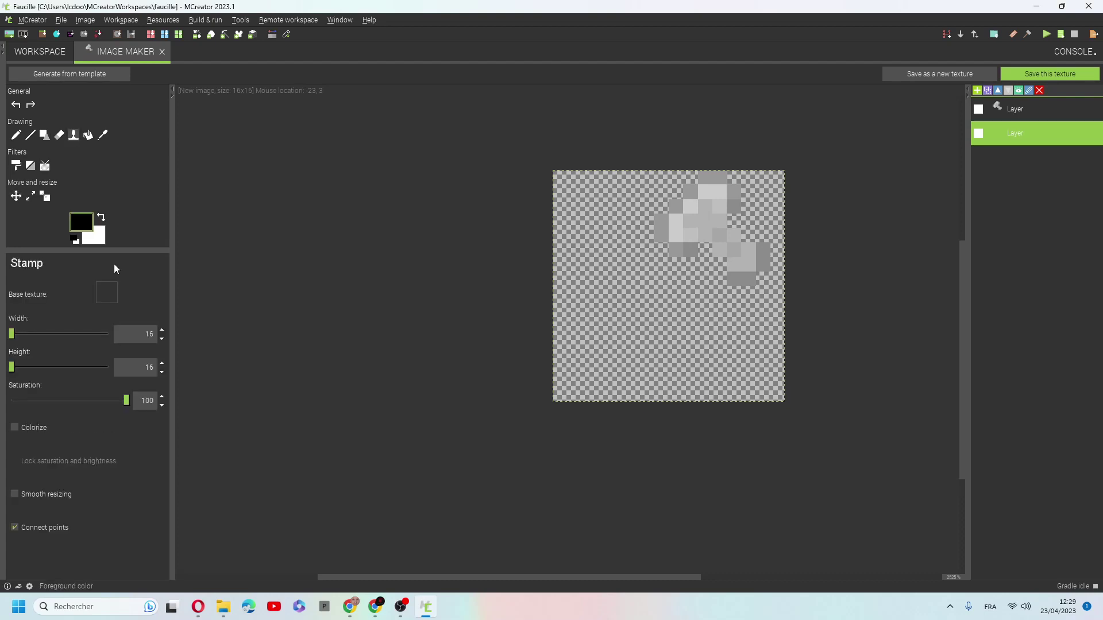
{"action": "left_click", "coordinate": [107, 293]}
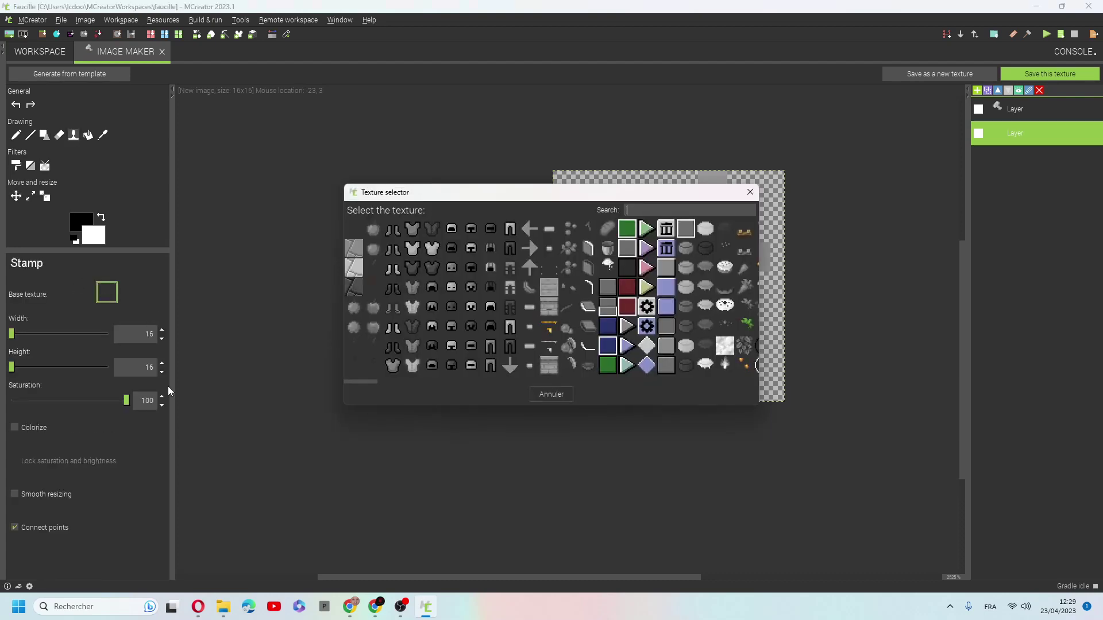
{"action": "scroll", "coordinate": [668, 368], "scroll_direction": "right", "scroll_amount": 3}
{"action": "scroll", "coordinate": [668, 368], "scroll_direction": "right", "scroll_amount": 3}
{"action": "scroll", "coordinate": [666, 367], "scroll_direction": "right", "scroll_amount": 3}
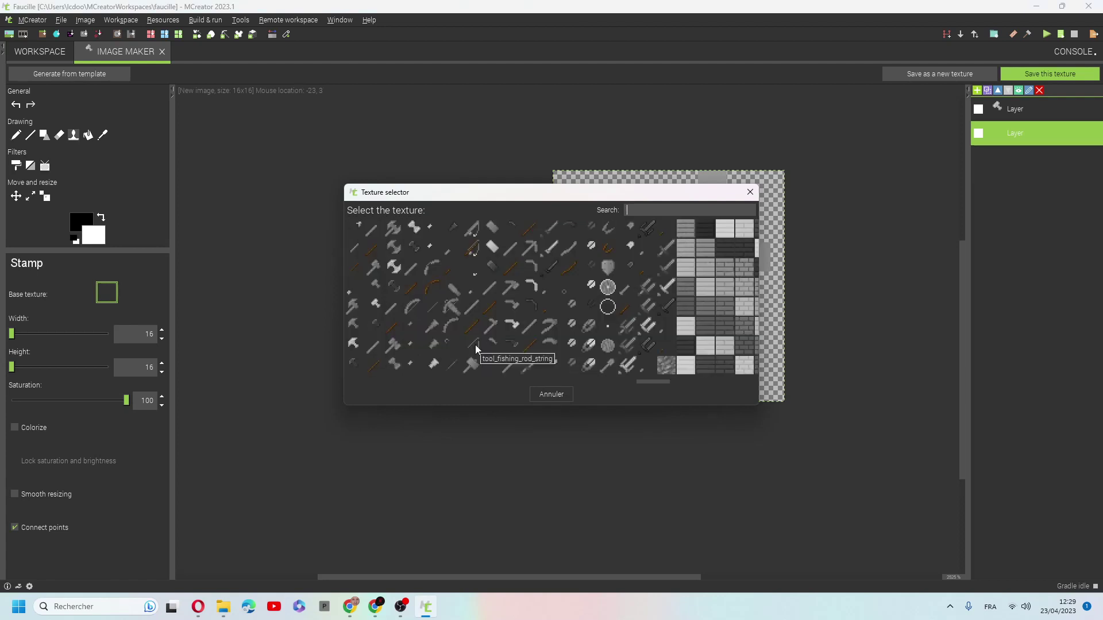
{"action": "left_click", "coordinate": [550, 344]}
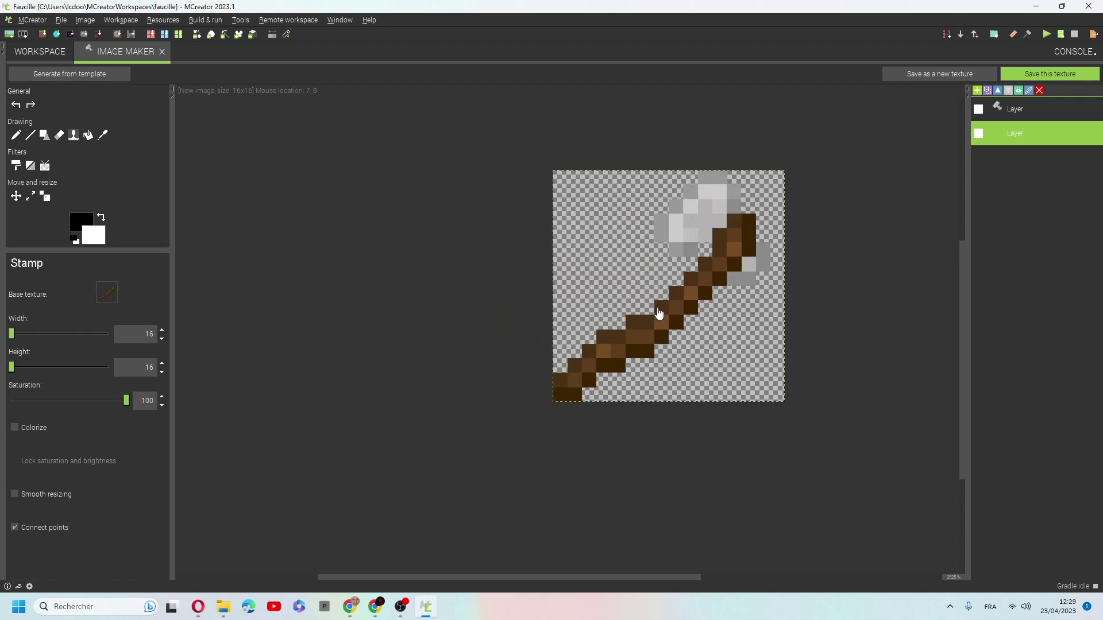
{"action": "left_click", "coordinate": [660, 309]}
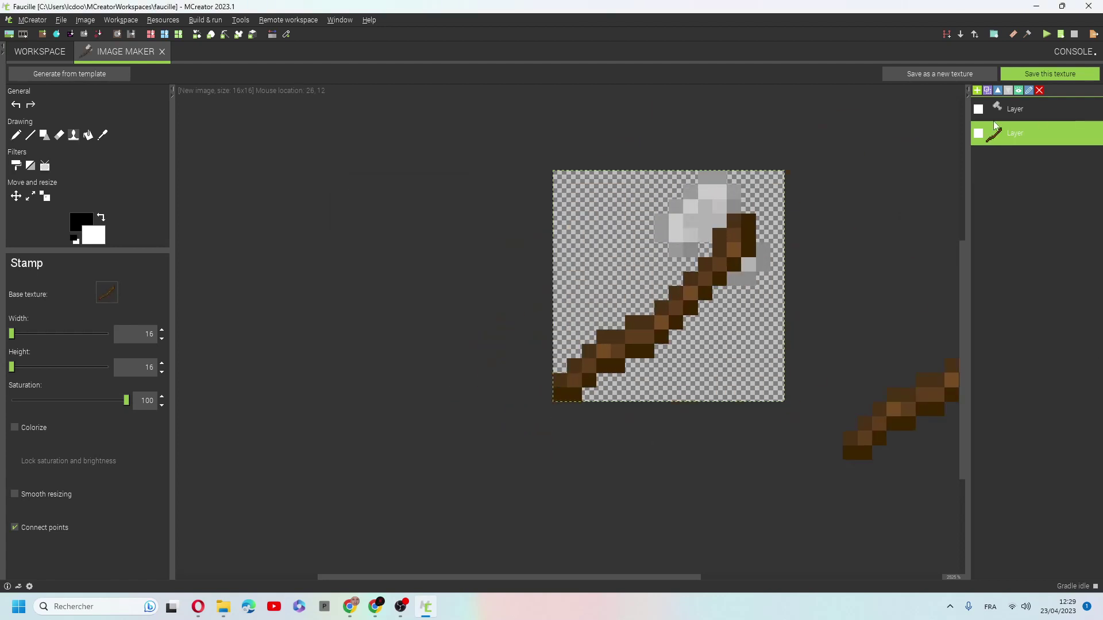
Move the tool-head layer down in the layer order
{"action": "left_click", "coordinate": [1002, 109]}
{"action": "left_click", "coordinate": [1009, 90]}
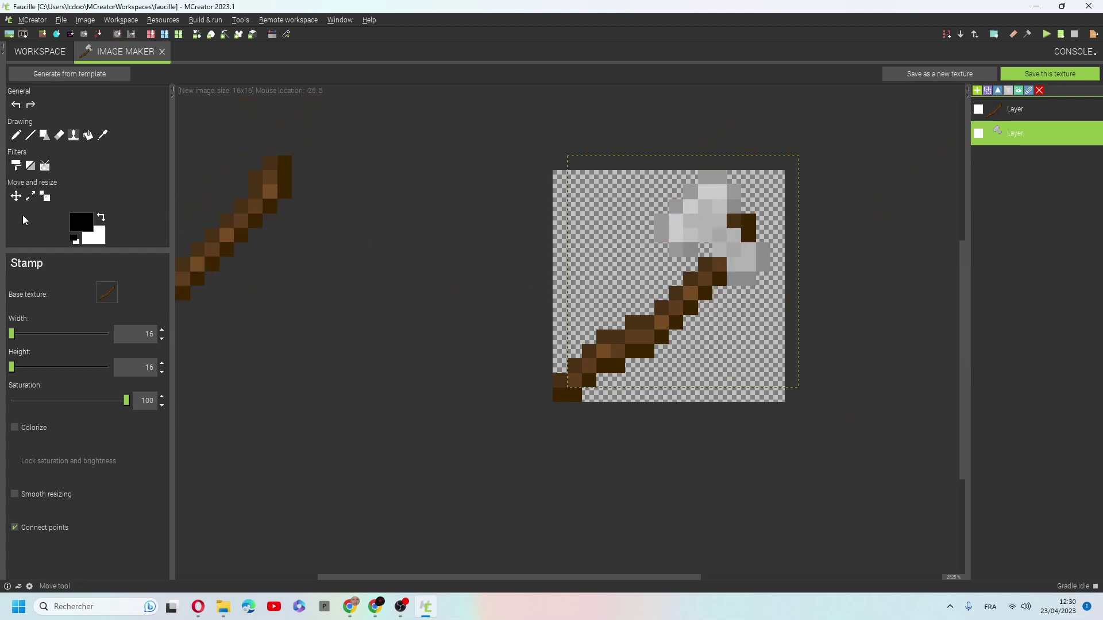
{"action": "left_click", "coordinate": [17, 165]}
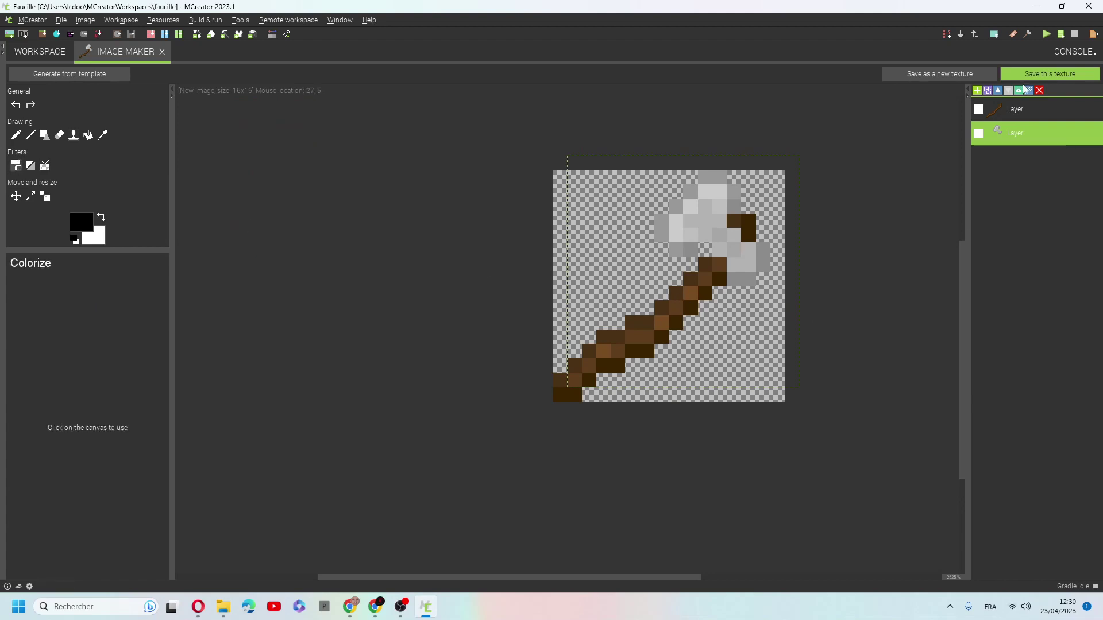
Recolour the tool head layer bright green
{"action": "left_click", "coordinate": [713, 211]}
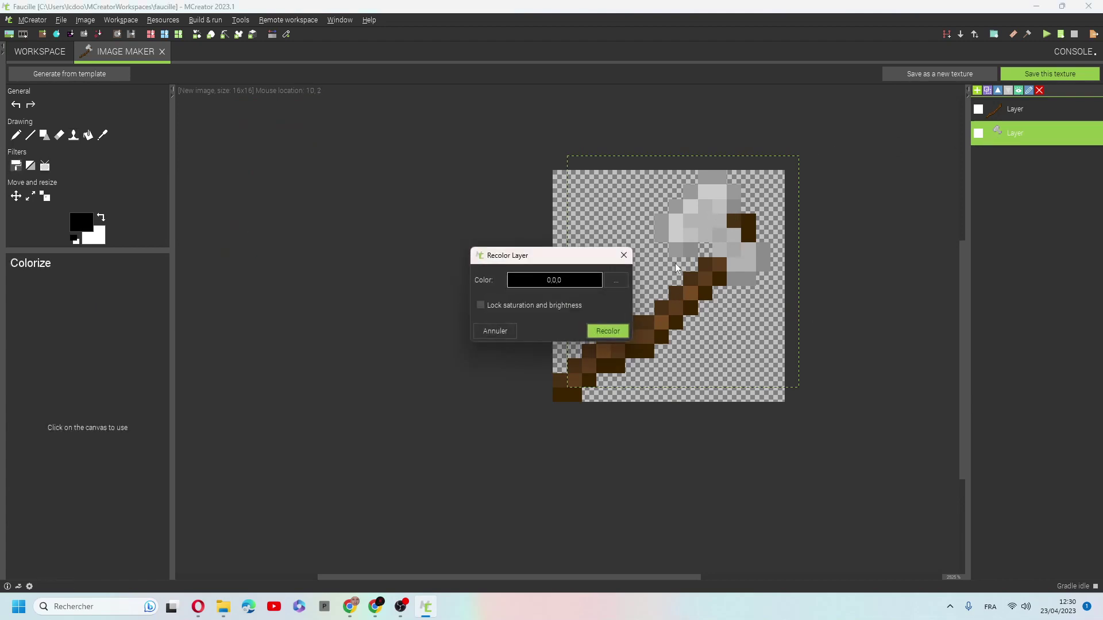
{"action": "left_click", "coordinate": [625, 284]}
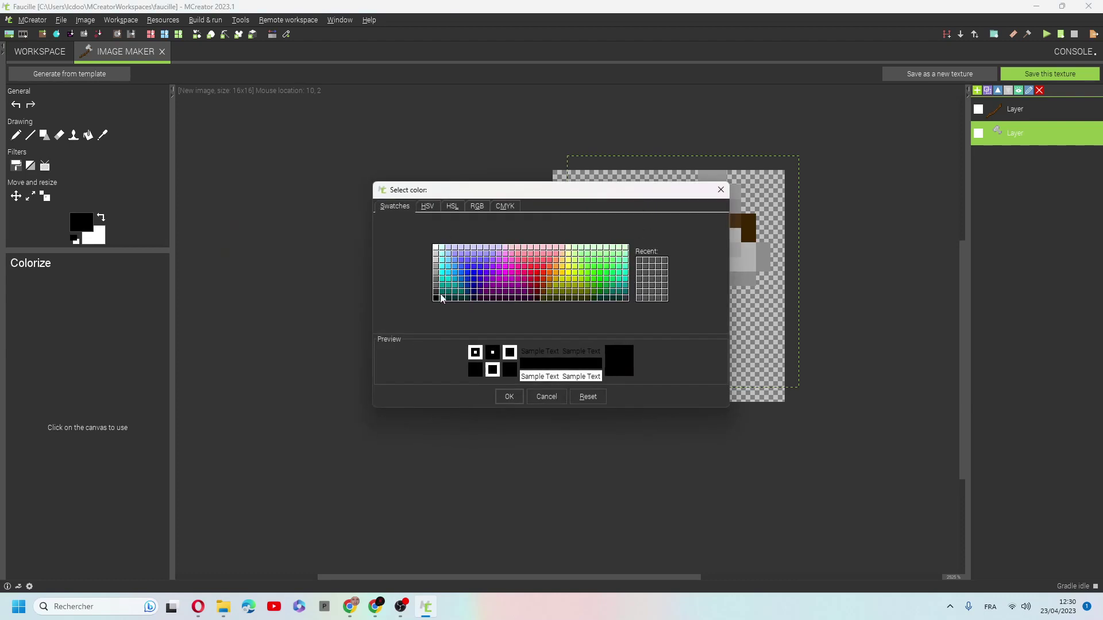
{"action": "left_click", "coordinate": [606, 281]}
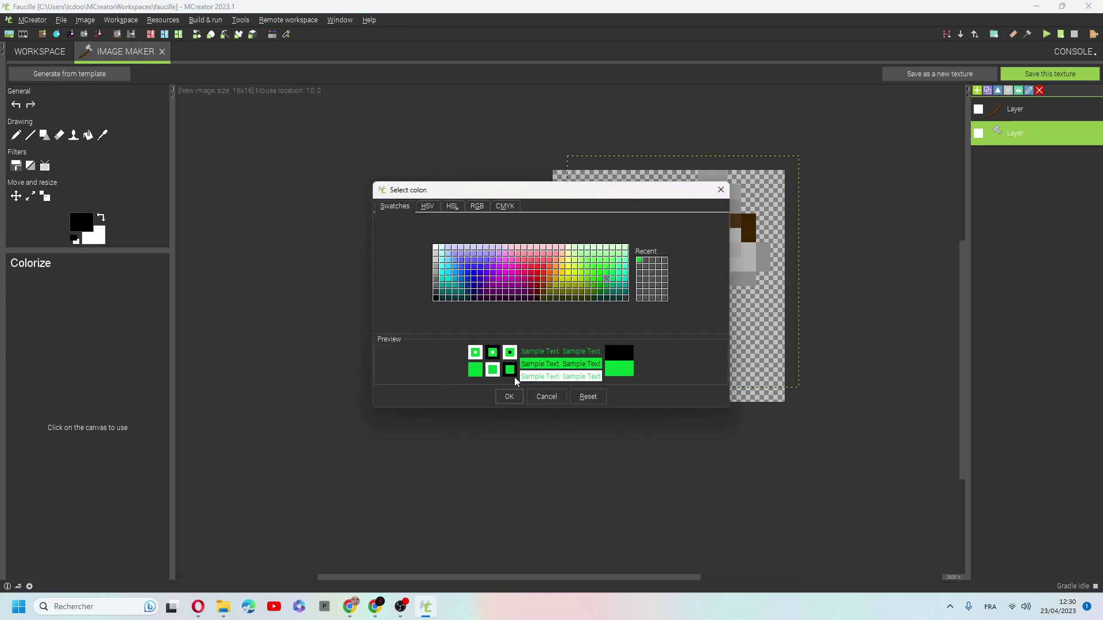
{"action": "left_click", "coordinate": [505, 398]}
{"action": "left_click", "coordinate": [613, 330]}
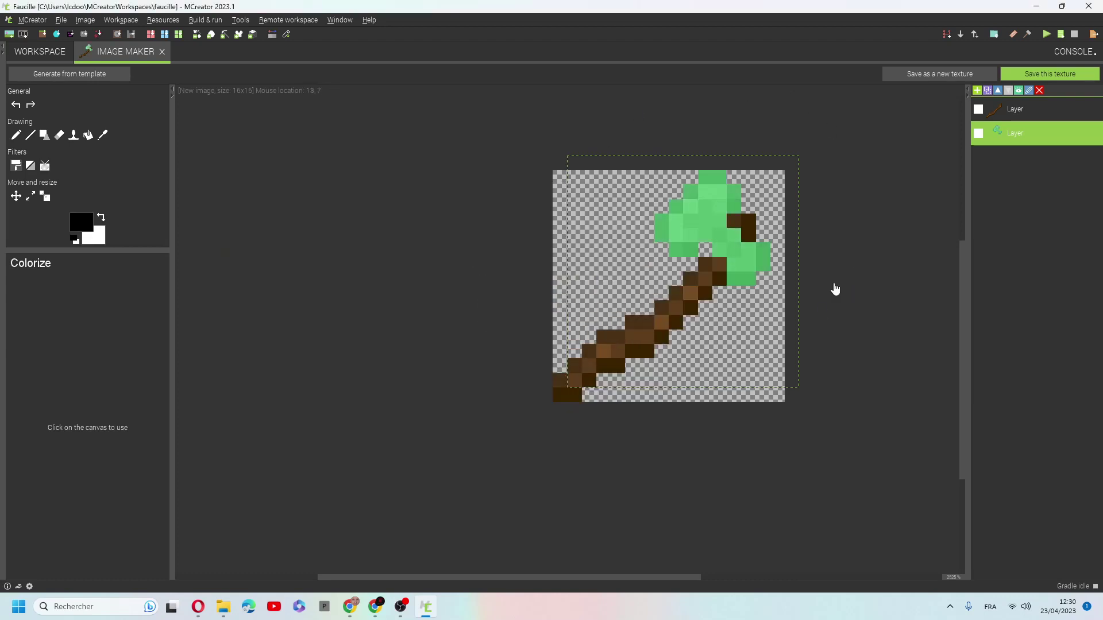
Save the image as an Item texture named piocheverte
{"action": "left_click", "coordinate": [1050, 74]}
{"action": "type", "text": "piocheverte"}
{"action": "left_click", "coordinate": [557, 296]}
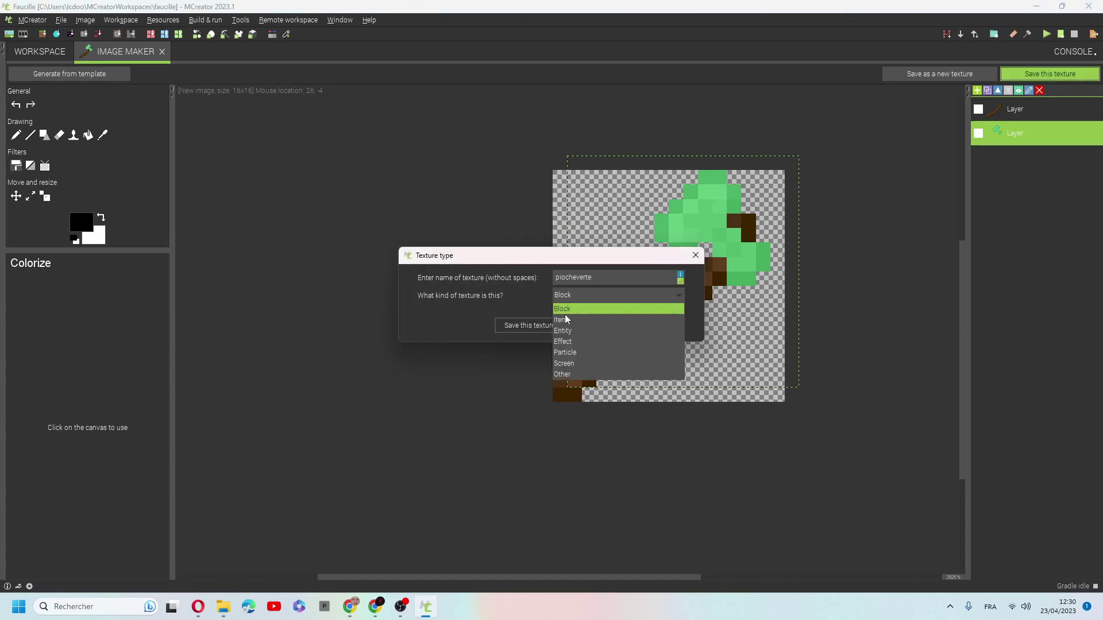
{"action": "left_click", "coordinate": [578, 319]}
{"action": "left_click", "coordinate": [548, 326]}
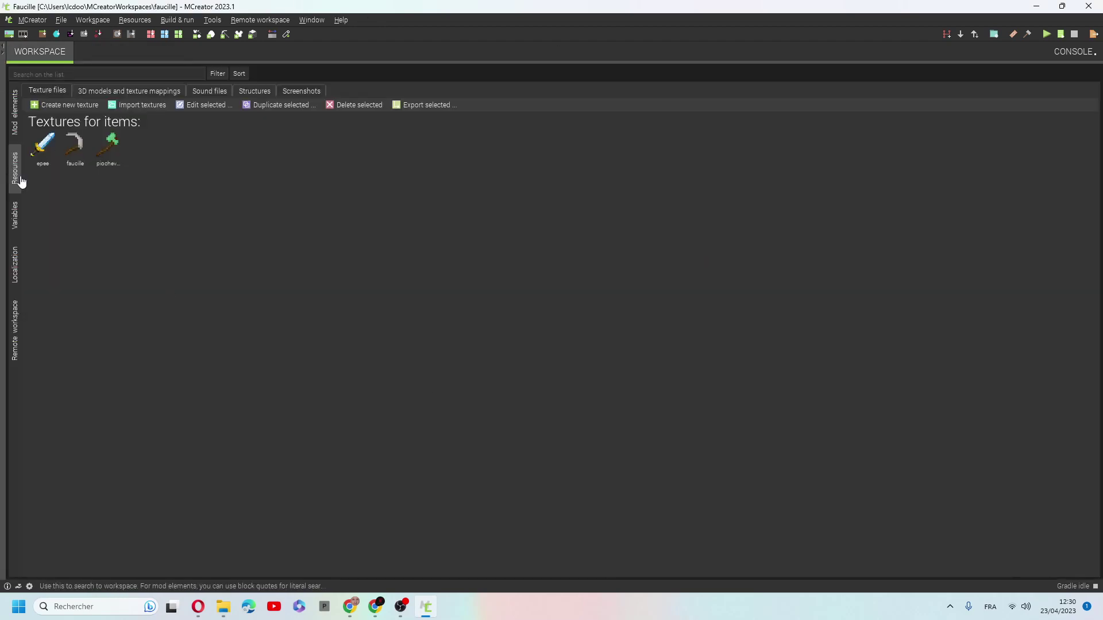
Create a blank 16x16 transparent texture, then close the image editor and switch to Chrome
{"action": "left_click", "coordinate": [51, 105]}
{"action": "left_click", "coordinate": [81, 121]}
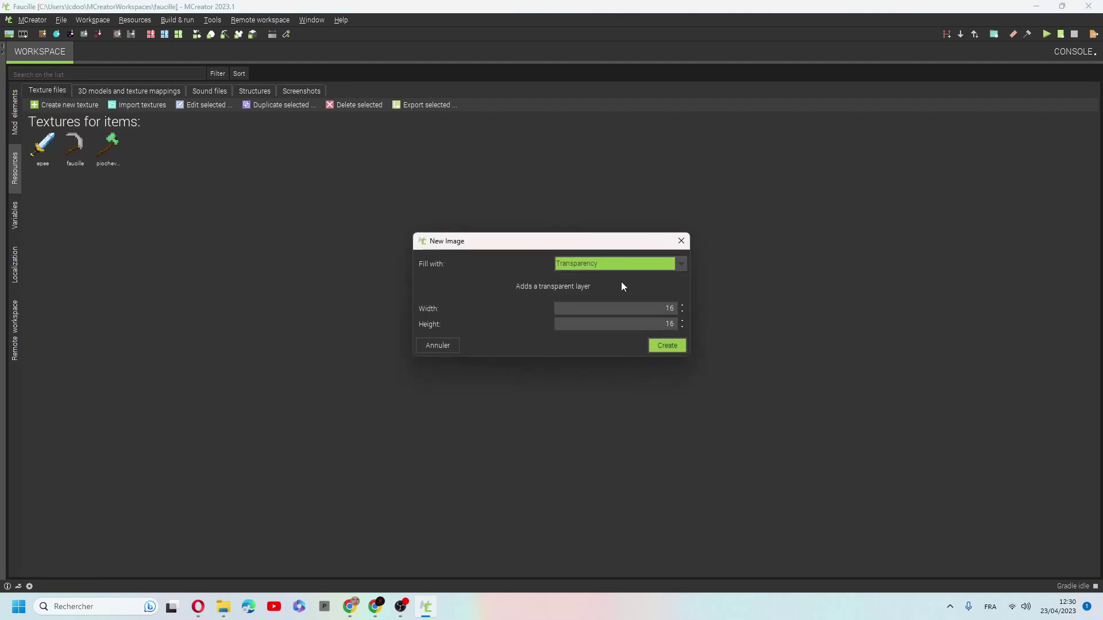
{"action": "left_click", "coordinate": [668, 344]}
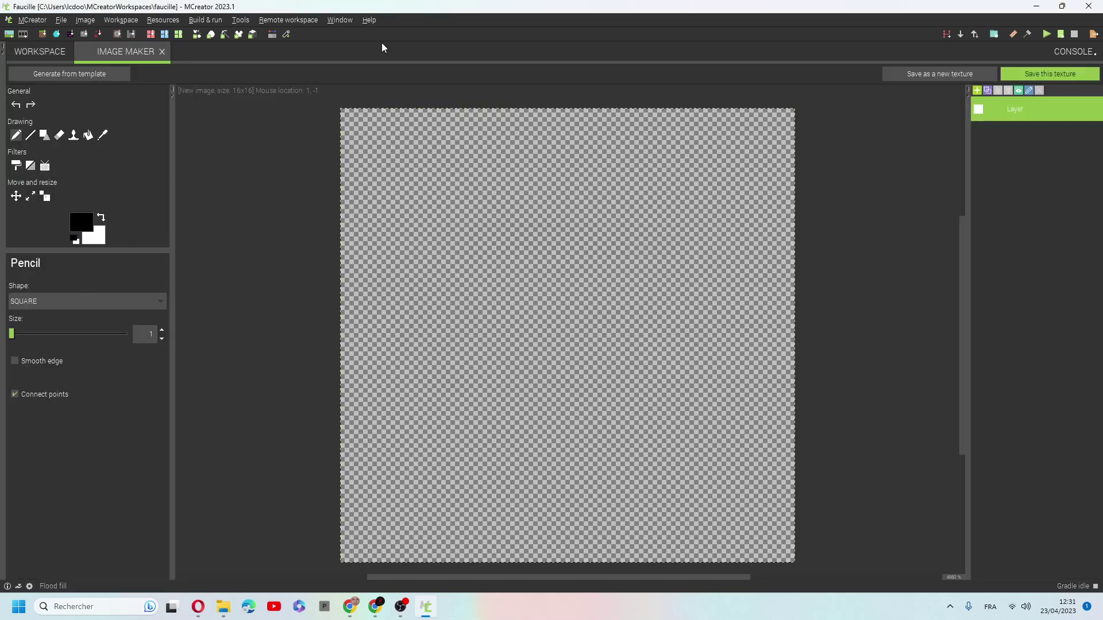
{"action": "mouse_move", "coordinate": [402, 610]}
{"action": "left_click", "coordinate": [162, 51]}
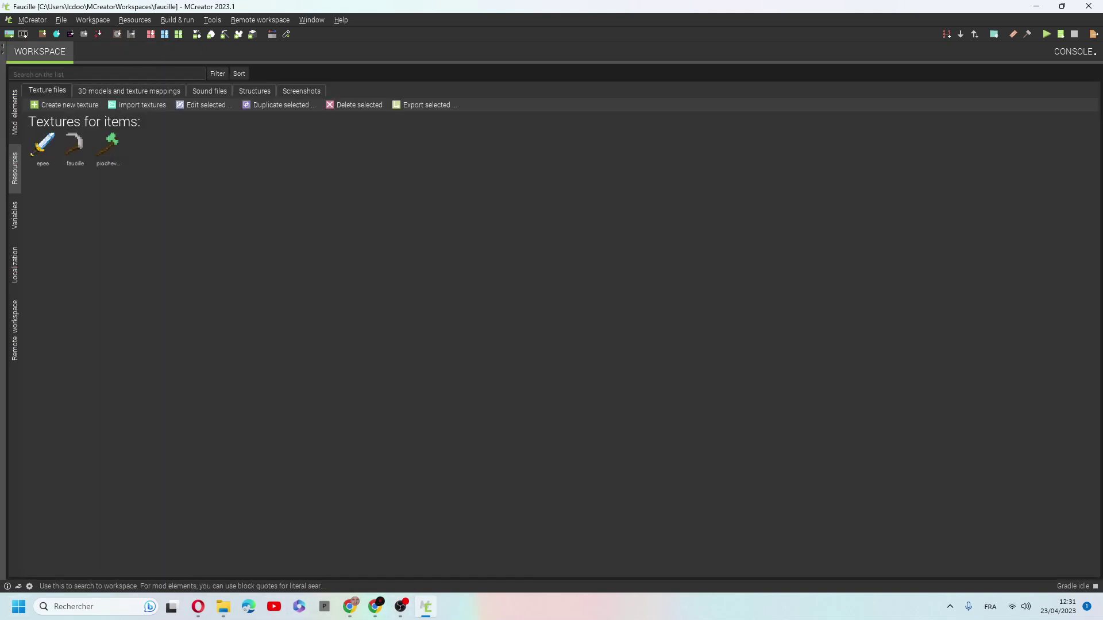
{"action": "key", "text": "alt+Tab"}
Open the MV-Ready Ace Icons freebies page, copy its icon sheet image, and show the desktop
{"action": "left_click", "coordinate": [623, 17]}
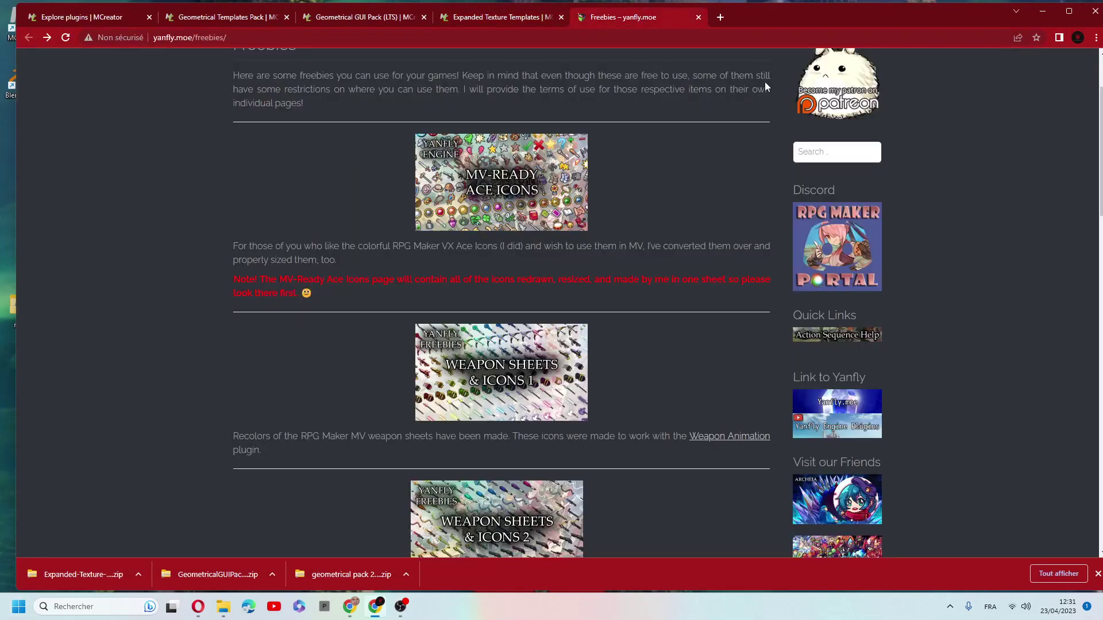
{"action": "scroll", "coordinate": [802, 137], "scroll_direction": "up", "scroll_amount": 2}
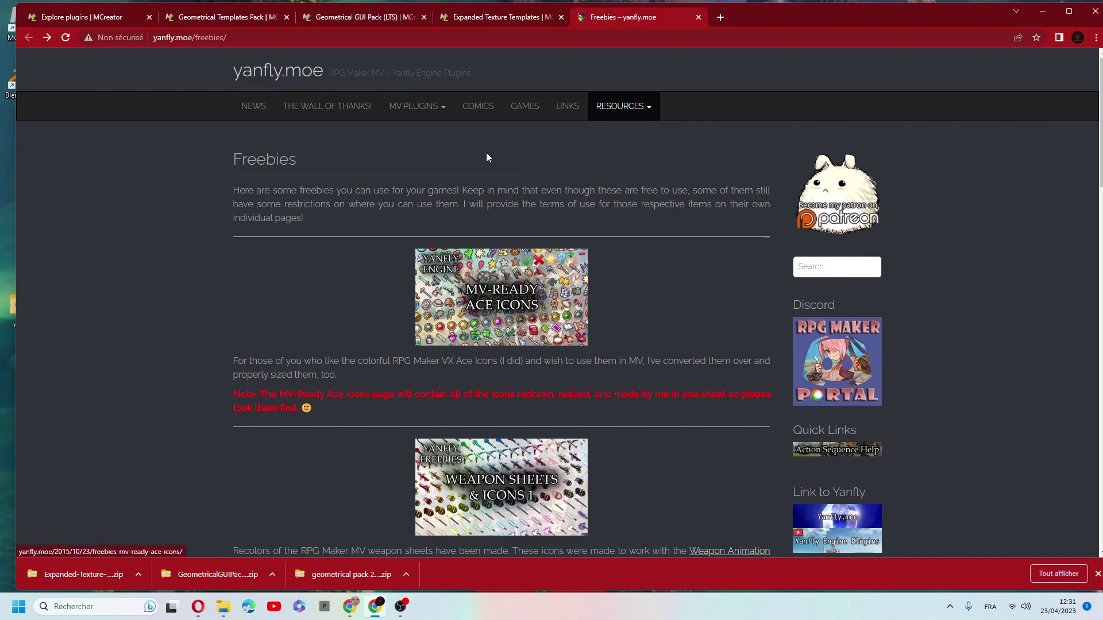
{"action": "left_click", "coordinate": [541, 295]}
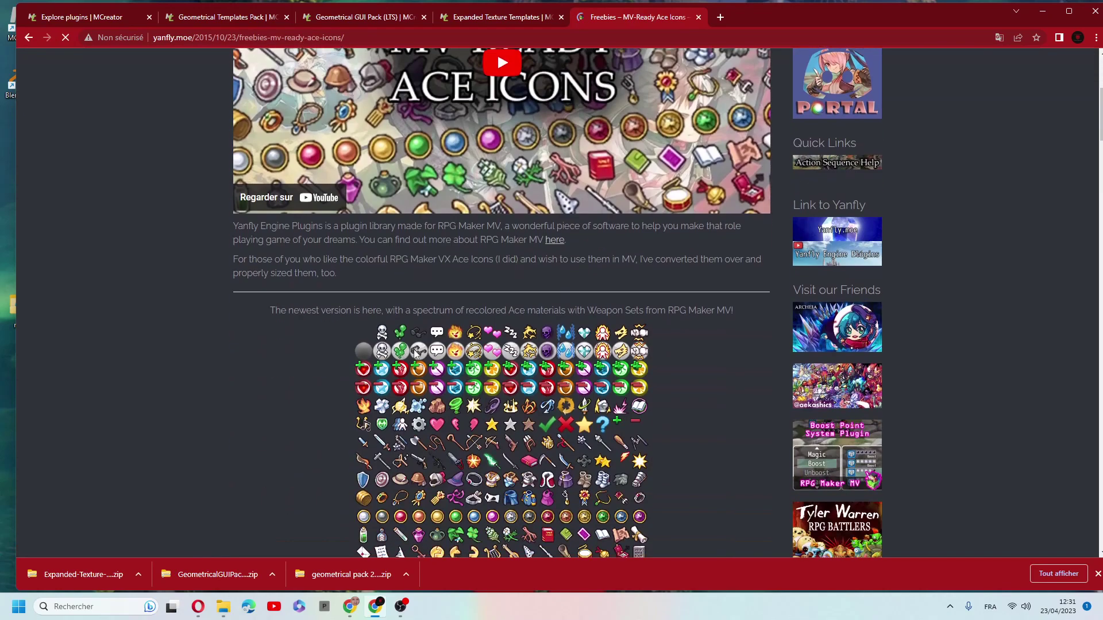
{"action": "scroll", "coordinate": [517, 356], "scroll_direction": "down", "scroll_amount": 3}
{"action": "scroll", "coordinate": [515, 367], "scroll_direction": "down", "scroll_amount": 5}
{"action": "scroll", "coordinate": [516, 356], "scroll_direction": "down", "scroll_amount": 8}
{"action": "scroll", "coordinate": [528, 321], "scroll_direction": "down", "scroll_amount": 5}
{"action": "scroll", "coordinate": [563, 264], "scroll_direction": "up", "scroll_amount": 15}
{"action": "right_click", "coordinate": [574, 247]}
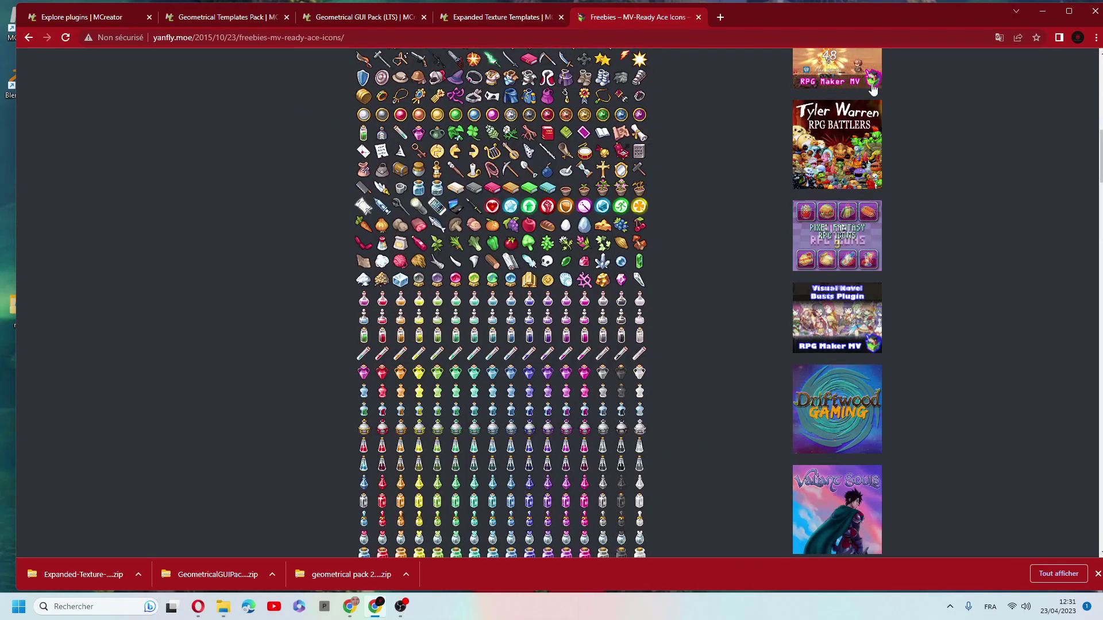
{"action": "key", "text": "super+d"}
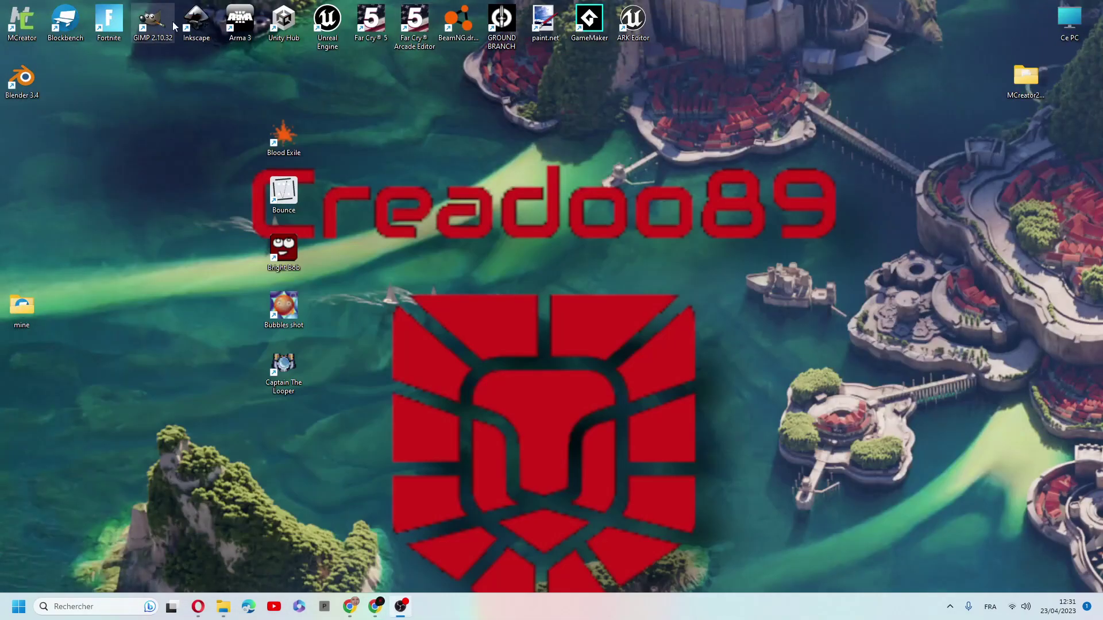
Launch GIMP and create a new image from the clipboard icon sheet
{"action": "double_click", "coordinate": [152, 23]}
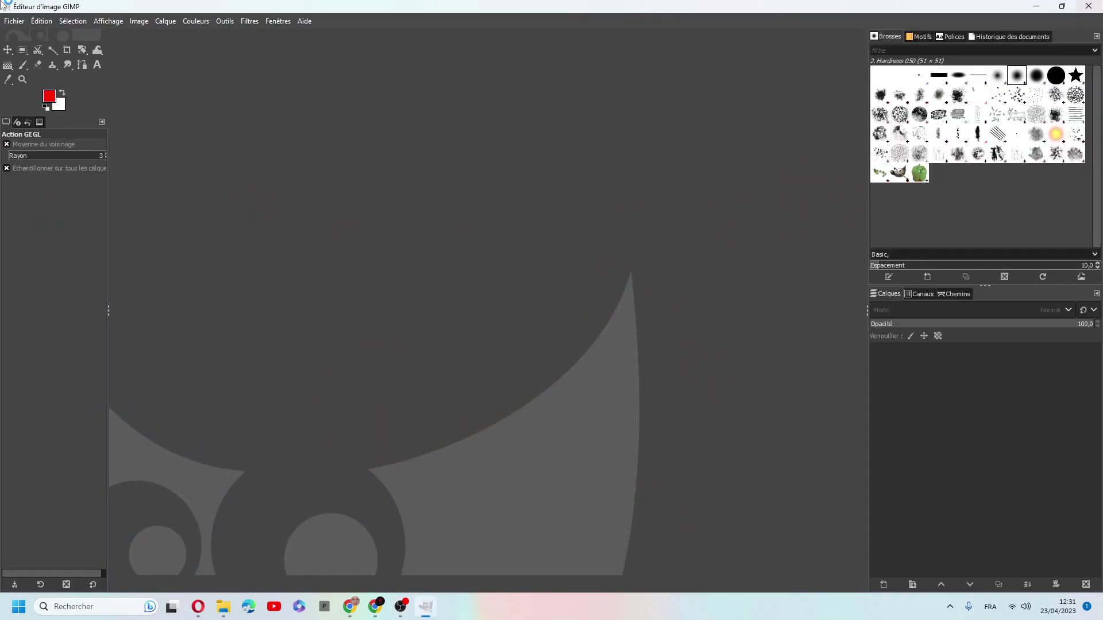
{"action": "left_click", "coordinate": [13, 21]}
{"action": "mouse_move", "coordinate": [37, 51]}
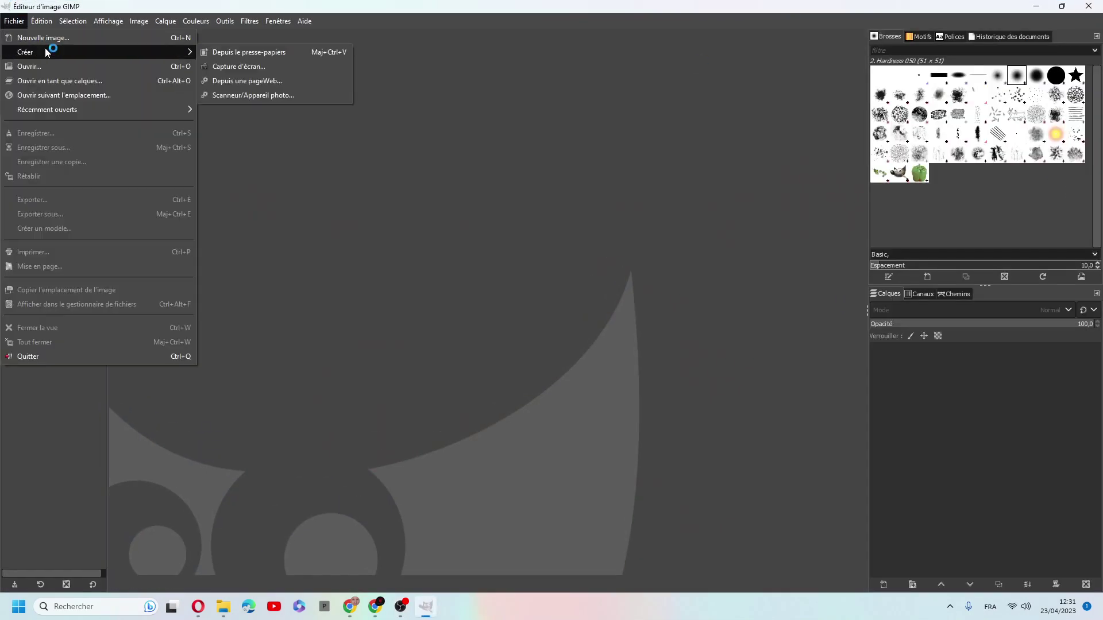
{"action": "left_click", "coordinate": [294, 54]}
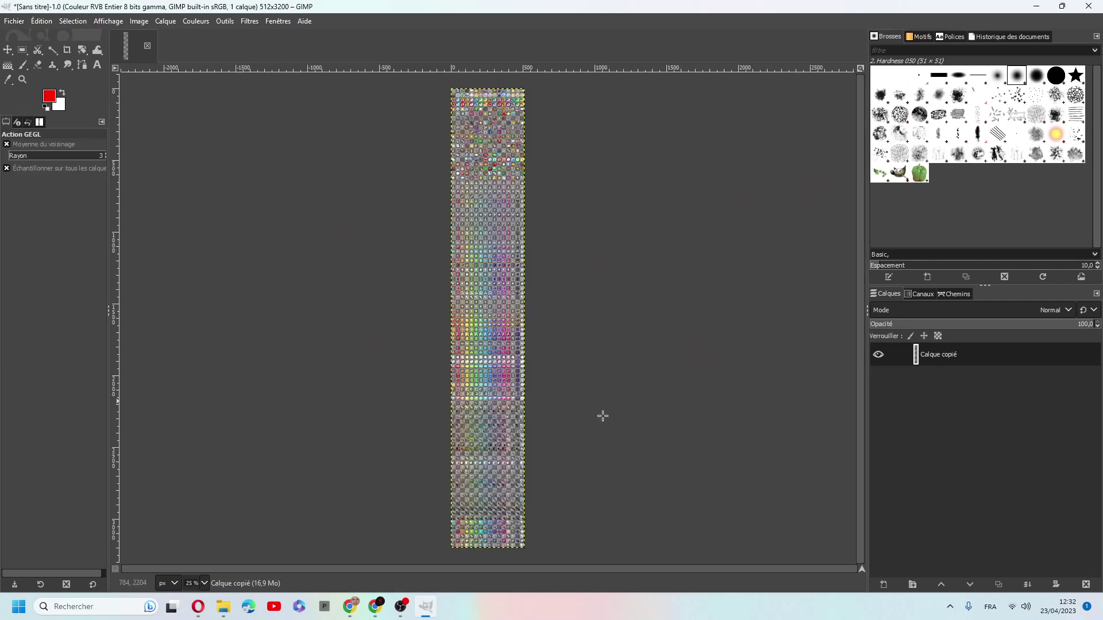
Zoom and scroll the 512×3200 sheet down to the gun icon rows
{"action": "scroll", "coordinate": [526, 236], "scroll_direction": "up", "scroll_amount": 4, "text": "ctrl"}
{"action": "scroll", "coordinate": [775, 339], "scroll_direction": "up", "scroll_amount": 3, "text": "ctrl"}
{"action": "scroll", "coordinate": [588, 340], "scroll_direction": "down", "scroll_amount": 5}
{"action": "scroll", "coordinate": [610, 349], "scroll_direction": "down", "scroll_amount": 5}
{"action": "scroll", "coordinate": [610, 348], "scroll_direction": "down", "scroll_amount": 6}
{"action": "scroll", "coordinate": [565, 399], "scroll_direction": "up", "scroll_amount": 2}
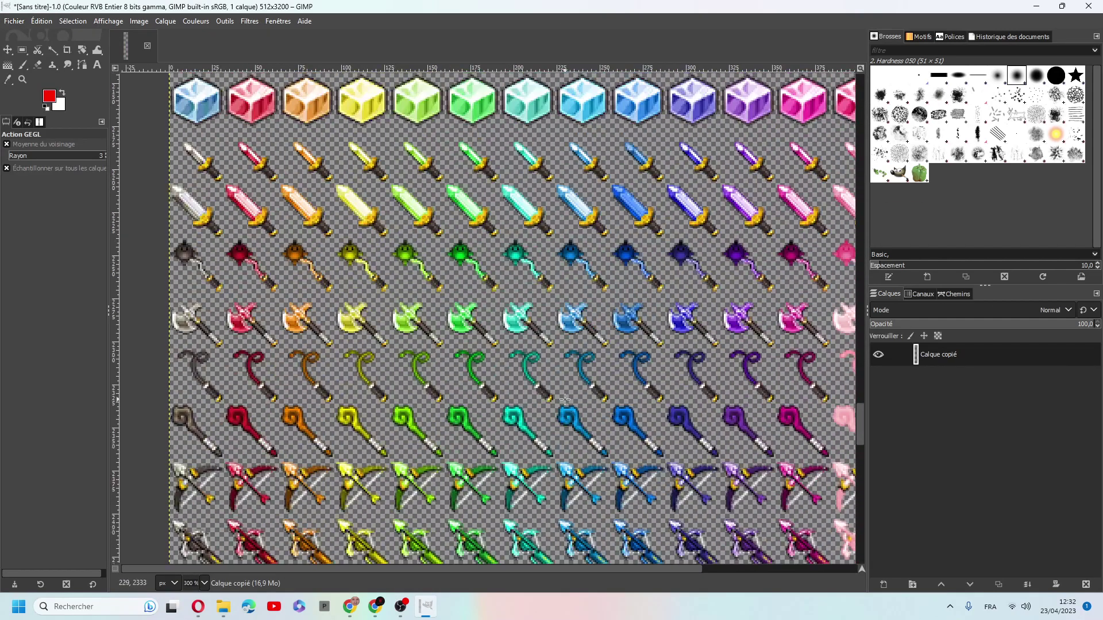
{"action": "scroll", "coordinate": [574, 277], "scroll_direction": "down", "scroll_amount": 10}
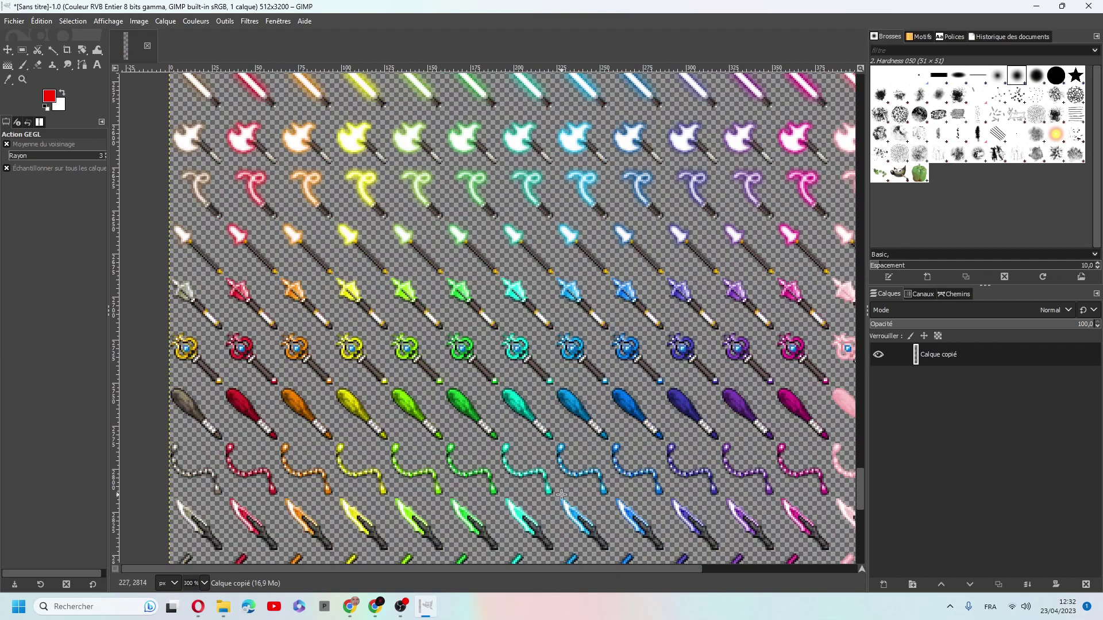
{"action": "scroll", "coordinate": [561, 494], "scroll_direction": "down", "scroll_amount": 3}
{"action": "scroll", "coordinate": [561, 283], "scroll_direction": "down", "scroll_amount": 3}
{"action": "scroll", "coordinate": [478, 364], "scroll_direction": "up", "scroll_amount": 2}
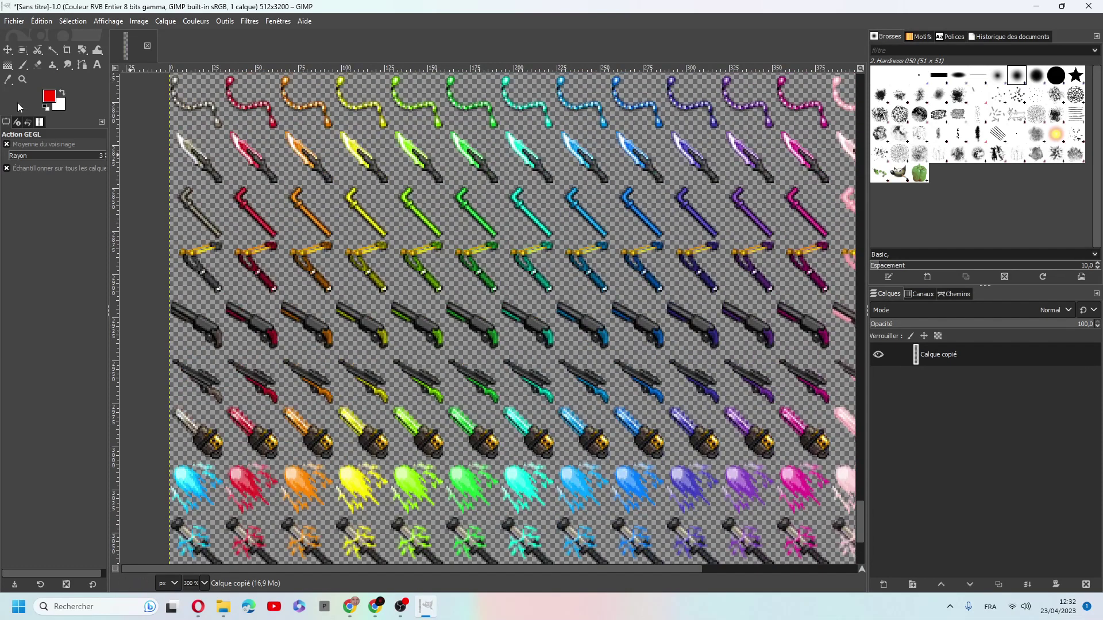
Fit a 30×30 pixel rectangle selection around the green-and-grey gun icon and copy it
{"action": "left_click", "coordinate": [22, 49]}
{"action": "left_click_drag", "start_coordinate": [389, 296], "coordinate": [445, 351]}
{"action": "scroll", "coordinate": [444, 379], "scroll_direction": "up", "scroll_amount": 3, "text": "ctrl"}
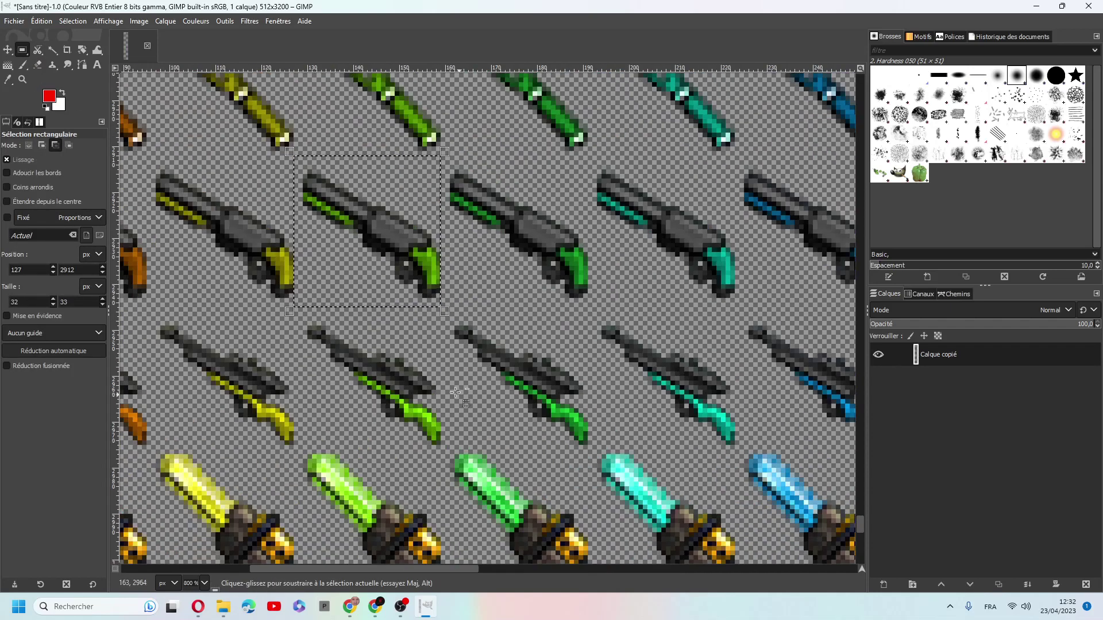
{"action": "left_click_drag", "start_coordinate": [409, 304], "coordinate": [409, 296]}
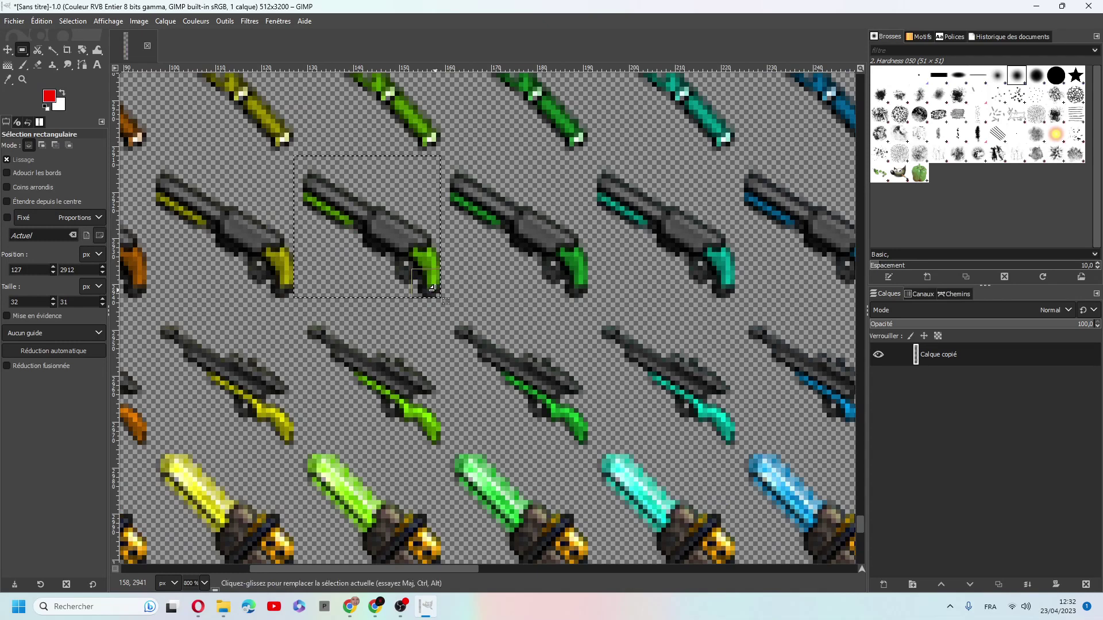
{"action": "left_click_drag", "start_coordinate": [320, 179], "coordinate": [328, 197]}
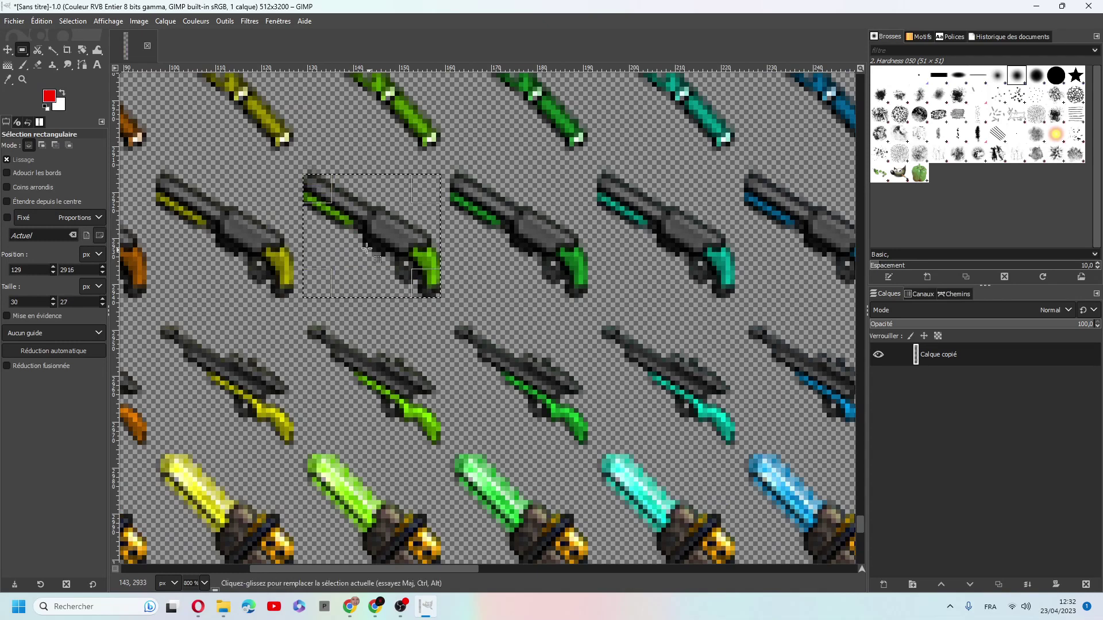
{"action": "left_click_drag", "start_coordinate": [429, 283], "coordinate": [428, 284]}
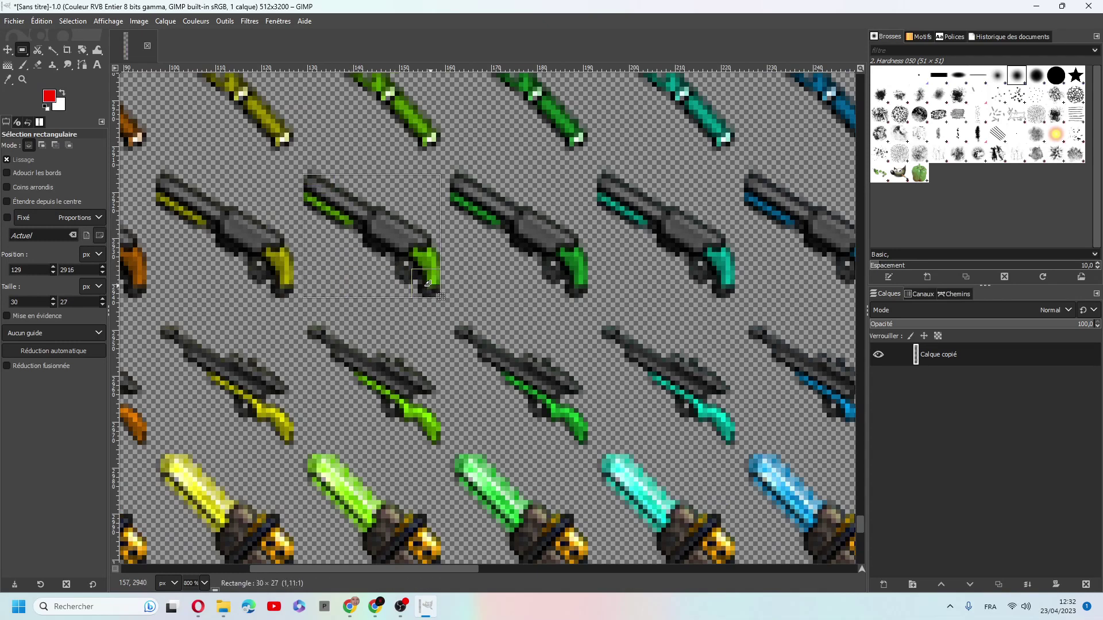
{"action": "mouse_move", "coordinate": [427, 283]}
{"action": "left_mouse_down"}
{"action": "mouse_move", "coordinate": [429, 303]}
{"action": "mouse_move", "coordinate": [428, 290]}
{"action": "left_mouse_up"}
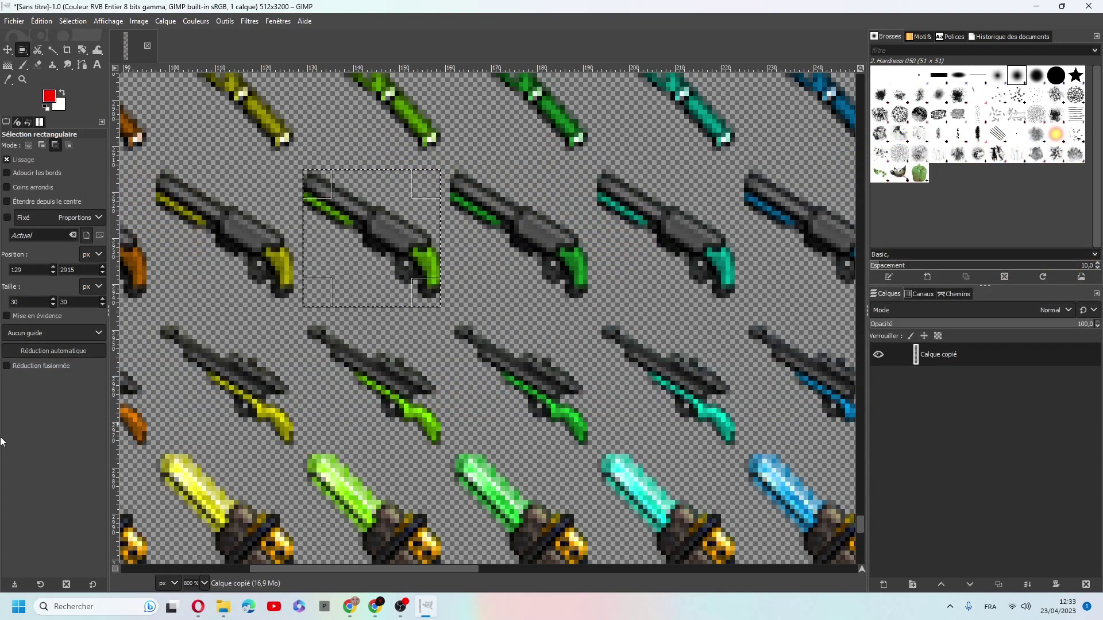
{"action": "key", "text": "ctrl+c"}
Create a new 30×30 image from the clipboard and zoom in on it
{"action": "left_click", "coordinate": [14, 21]}
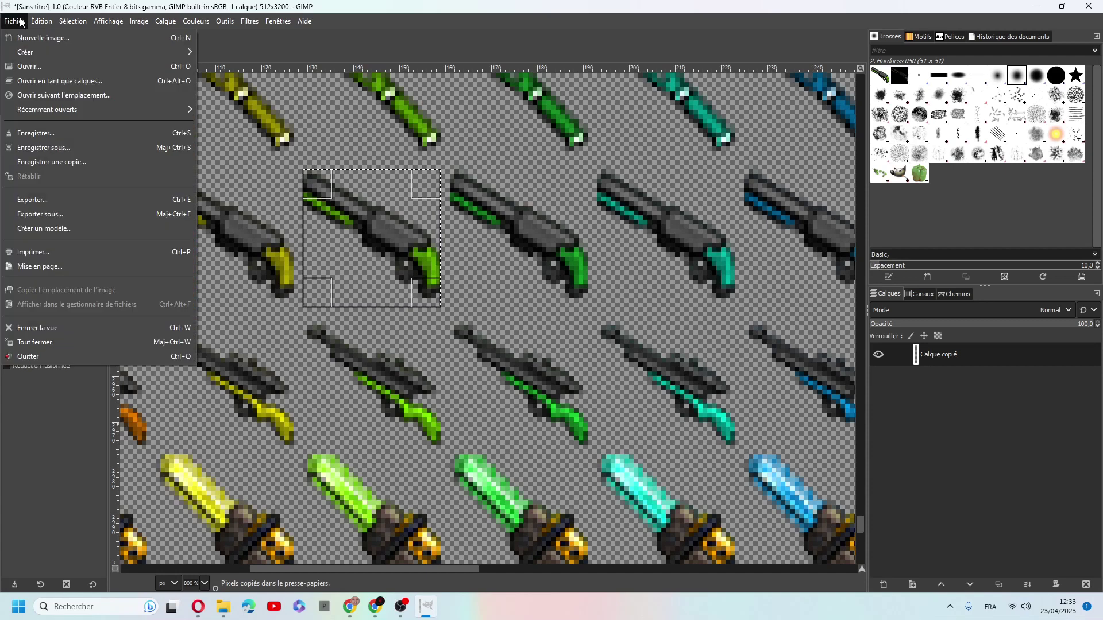
{"action": "mouse_move", "coordinate": [30, 53]}
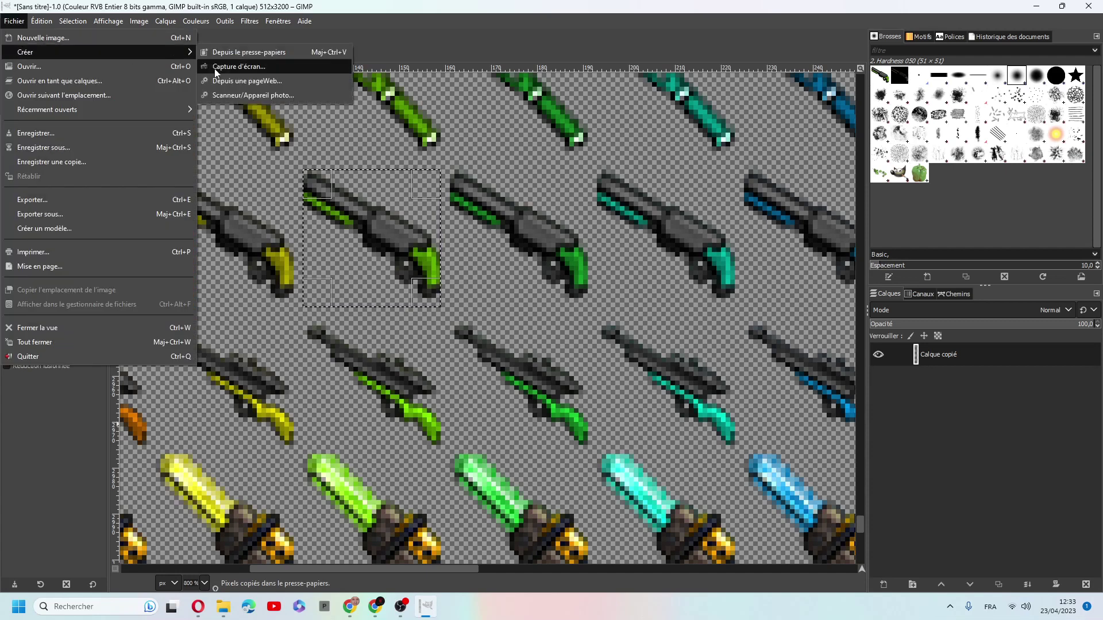
{"action": "left_click", "coordinate": [251, 55]}
{"action": "key", "text": "5"}
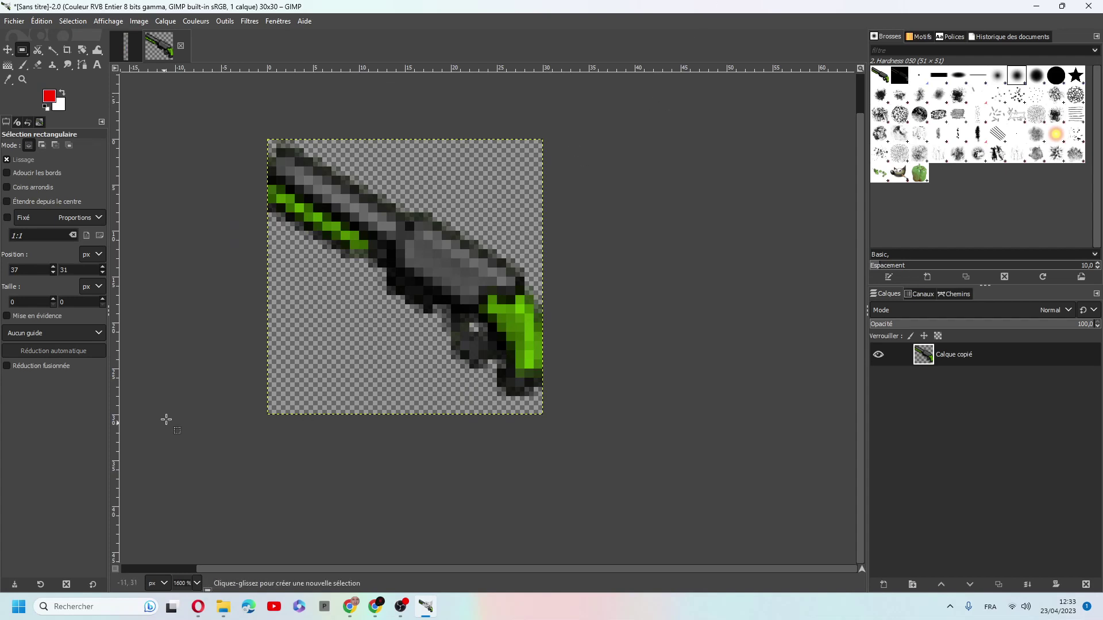
Flip the gun image horizontally so its barrel points up-right
{"action": "left_click", "coordinate": [141, 21]}
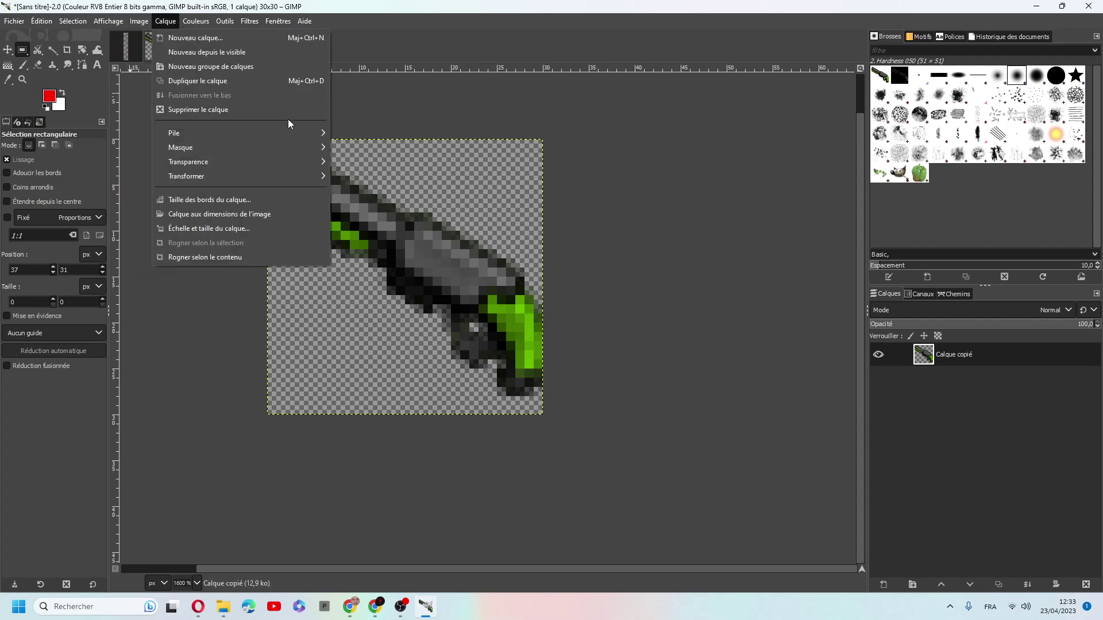
{"action": "mouse_move", "coordinate": [141, 21]}
{"action": "mouse_move", "coordinate": [182, 108]}
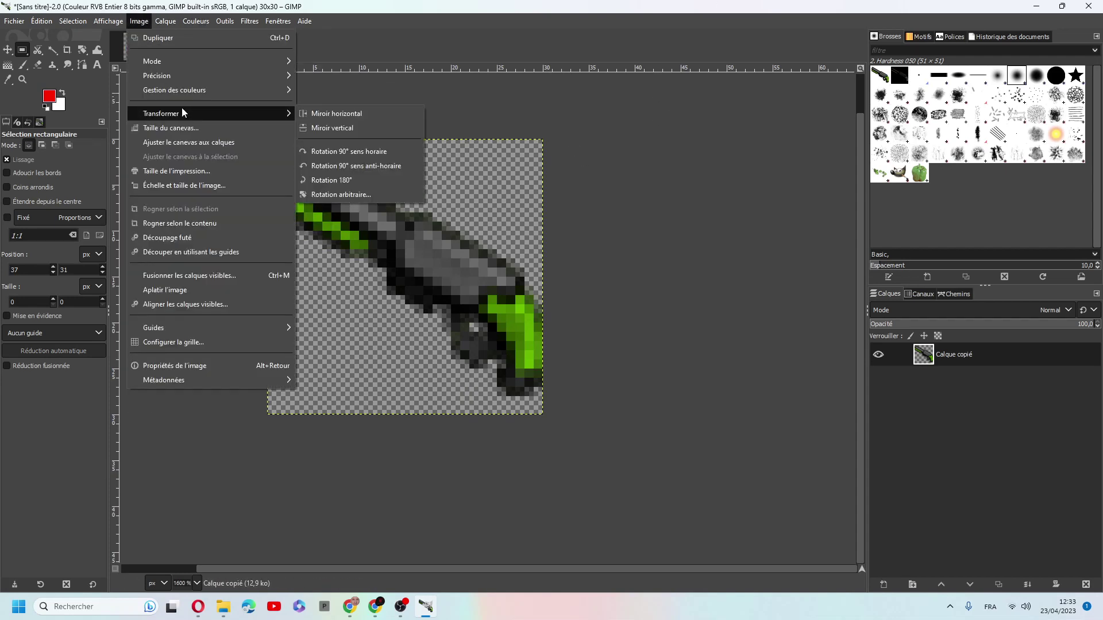
{"action": "left_click", "coordinate": [330, 115]}
{"action": "scroll", "coordinate": [704, 227], "scroll_direction": "up", "scroll_amount": 3, "text": "ctrl"}
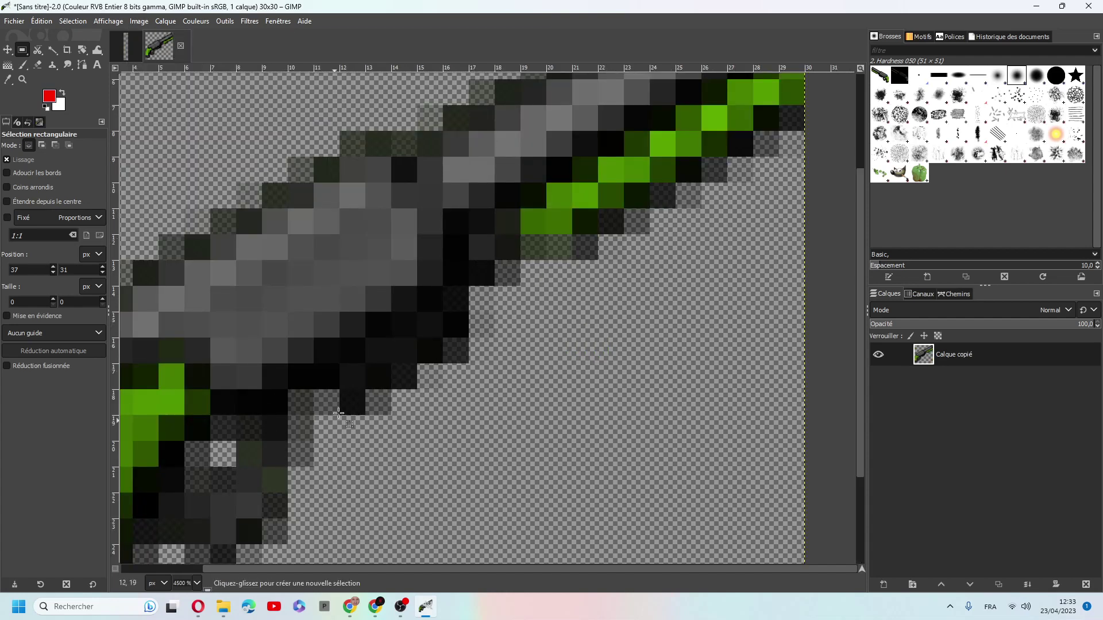
{"action": "scroll", "coordinate": [695, 214], "scroll_direction": "down", "scroll_amount": 2, "text": "ctrl"}
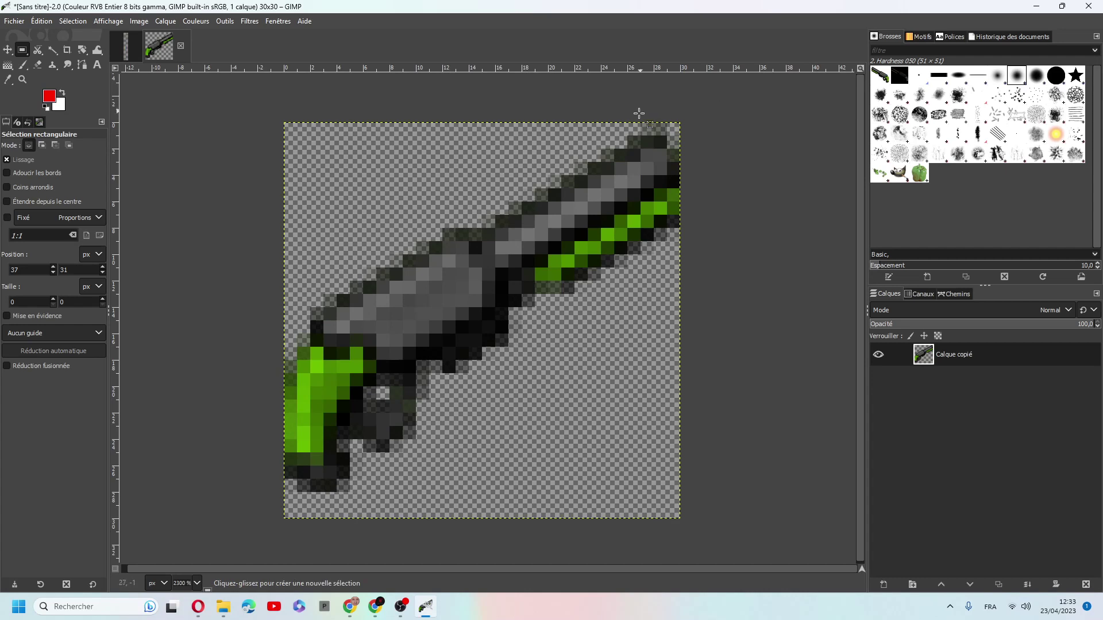
{"action": "left_click", "coordinate": [165, 22]}
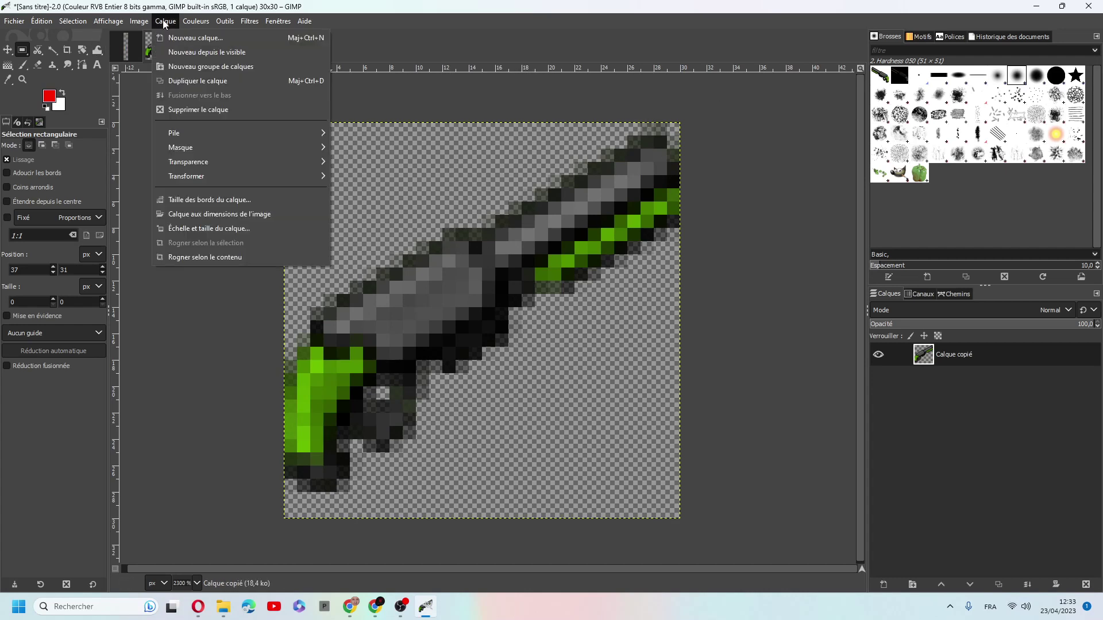
Apply an Alpha Threshold of 0.5 so the gun sprite has fully opaque pixel edges
{"action": "mouse_move", "coordinate": [329, 166]}
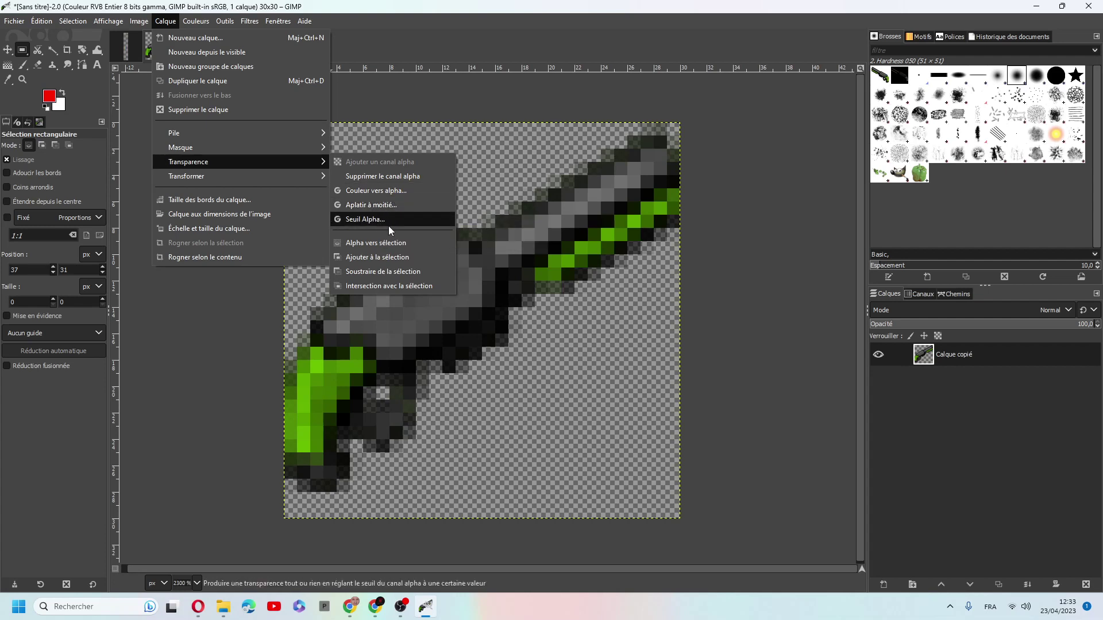
{"action": "left_click", "coordinate": [373, 221]}
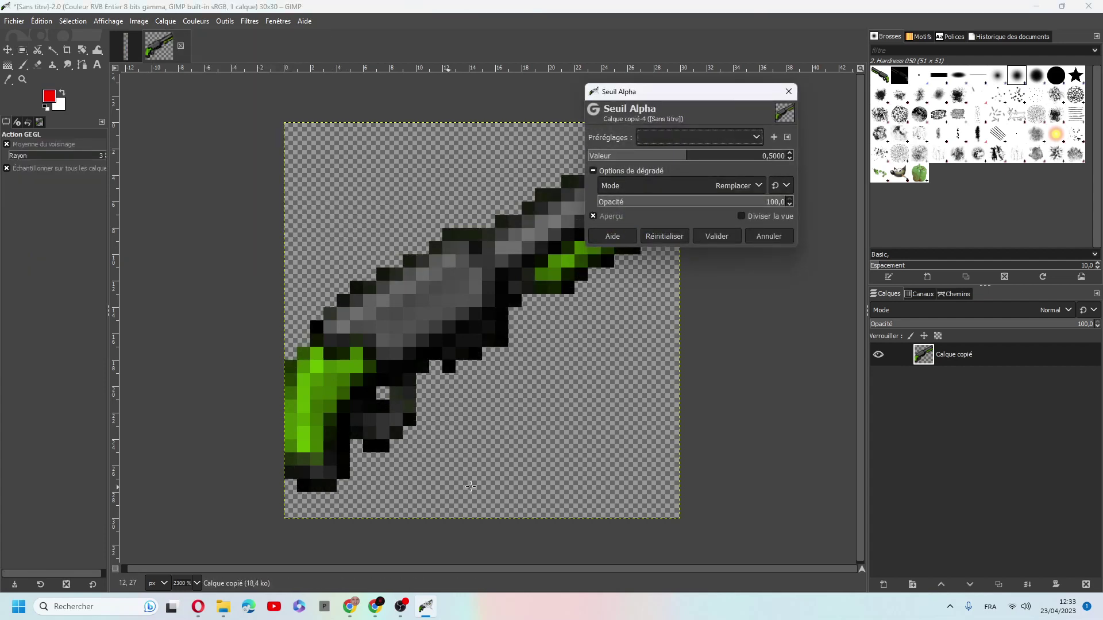
{"action": "left_click", "coordinate": [713, 236]}
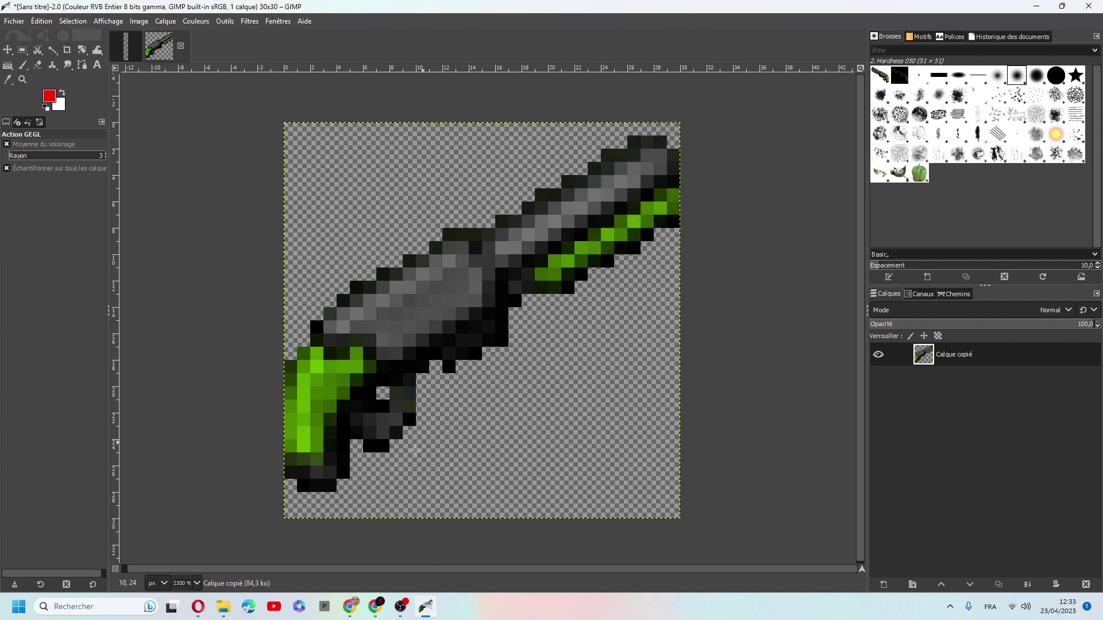
{"action": "key", "text": "minus"}
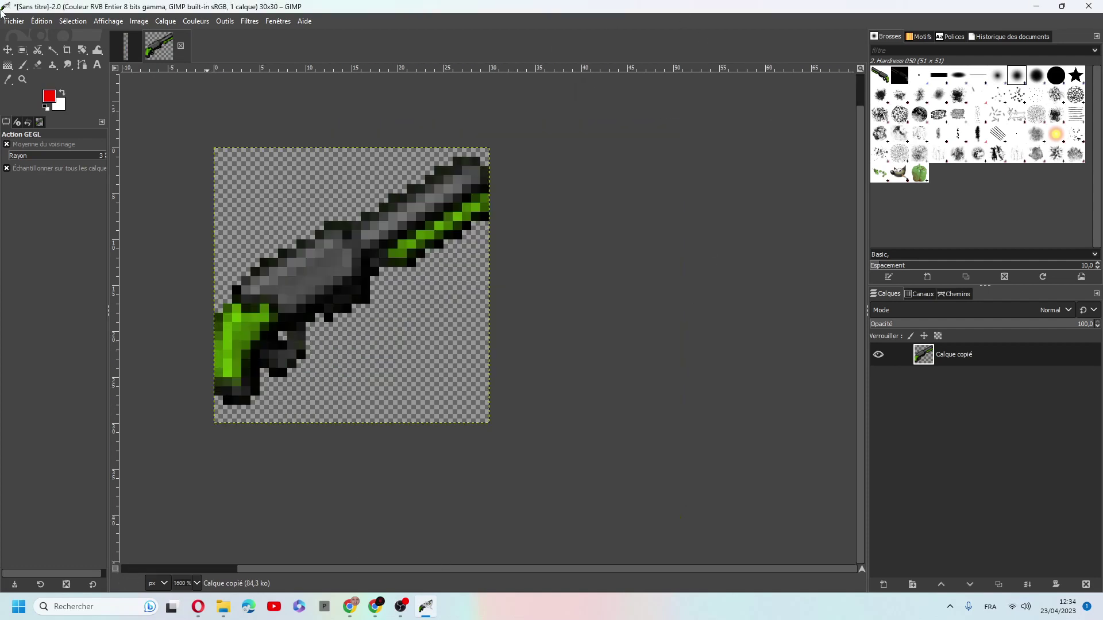
Export the gun icon as arme.png in Documents with default PNG settings
{"action": "left_click", "coordinate": [14, 20]}
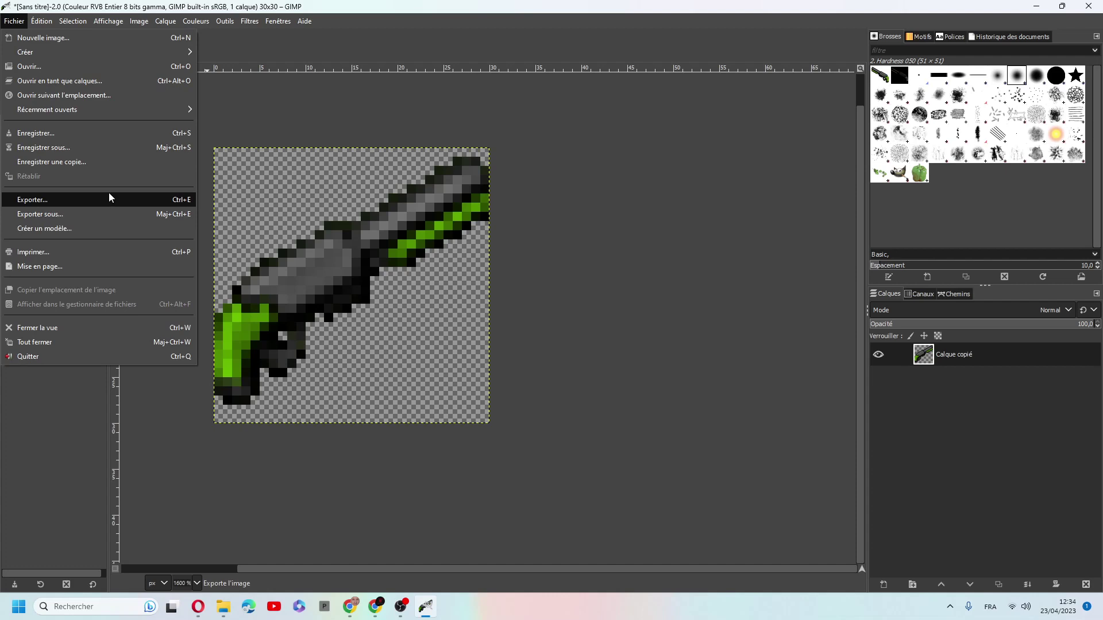
{"action": "left_click", "coordinate": [107, 196]}
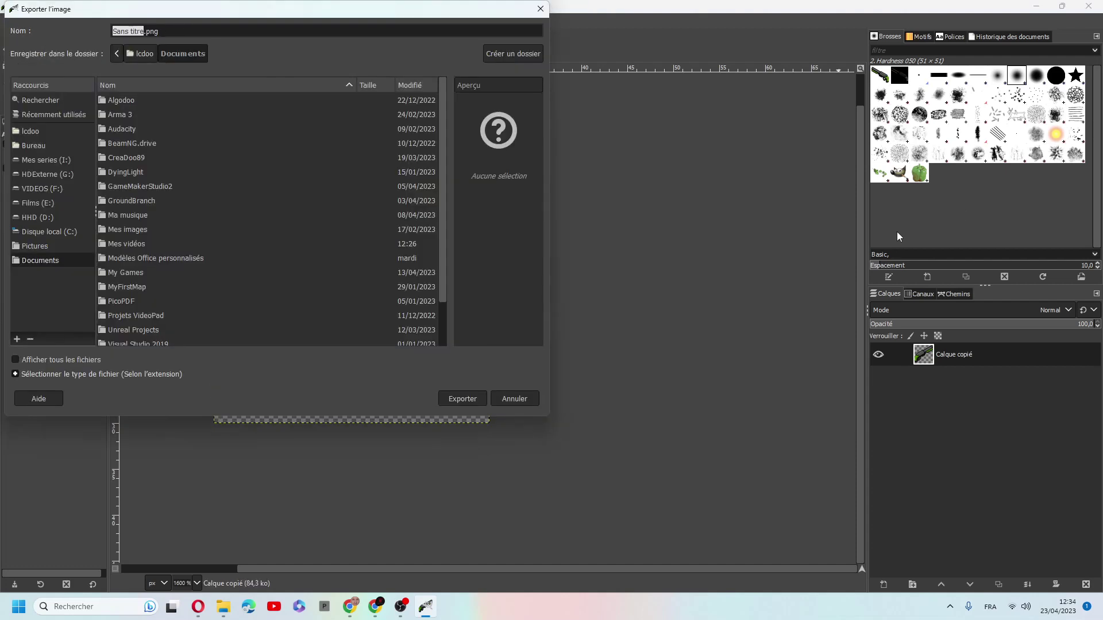
{"action": "type", "text": "arm"}
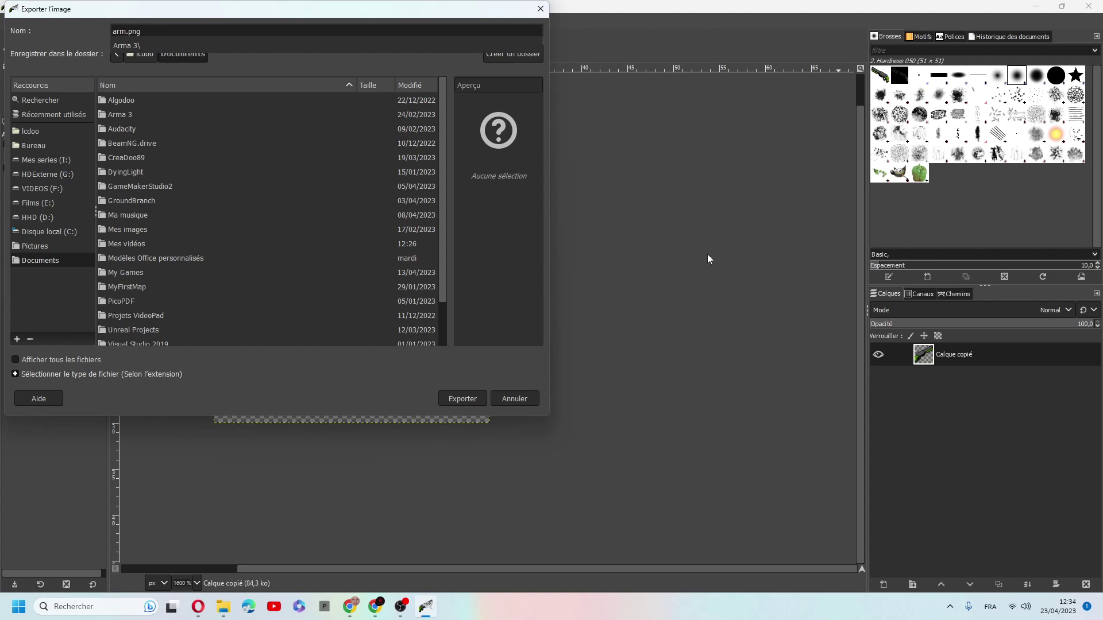
{"action": "left_click", "coordinate": [465, 401]}
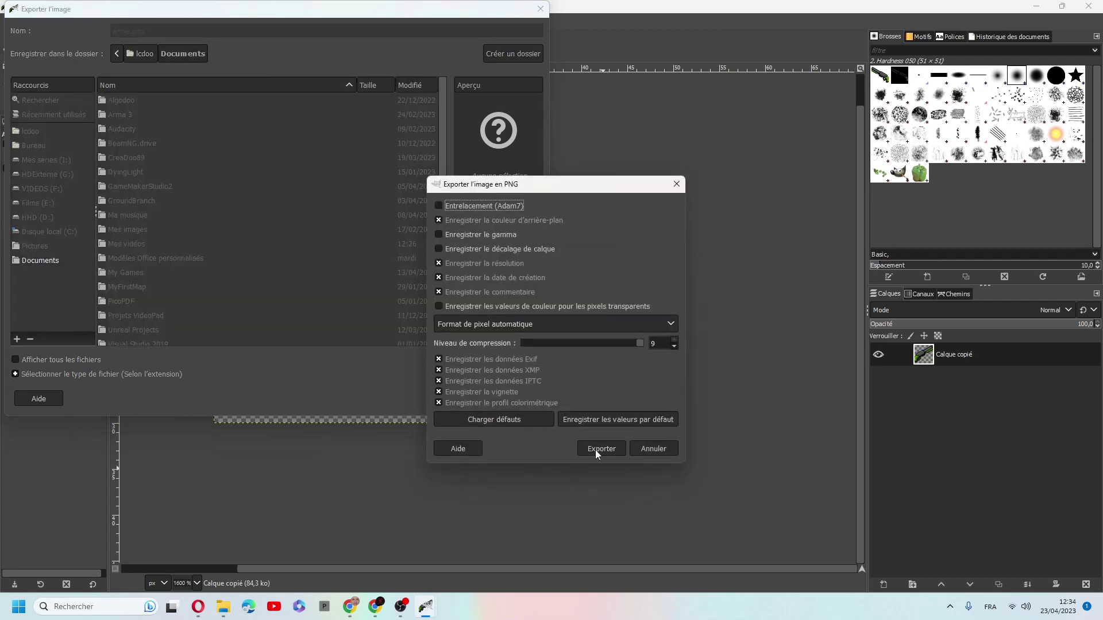
{"action": "left_click", "coordinate": [594, 447]}
Quit GIMP discarding the unsaved images, and launch MCreator
{"action": "left_click", "coordinate": [1088, 7]}
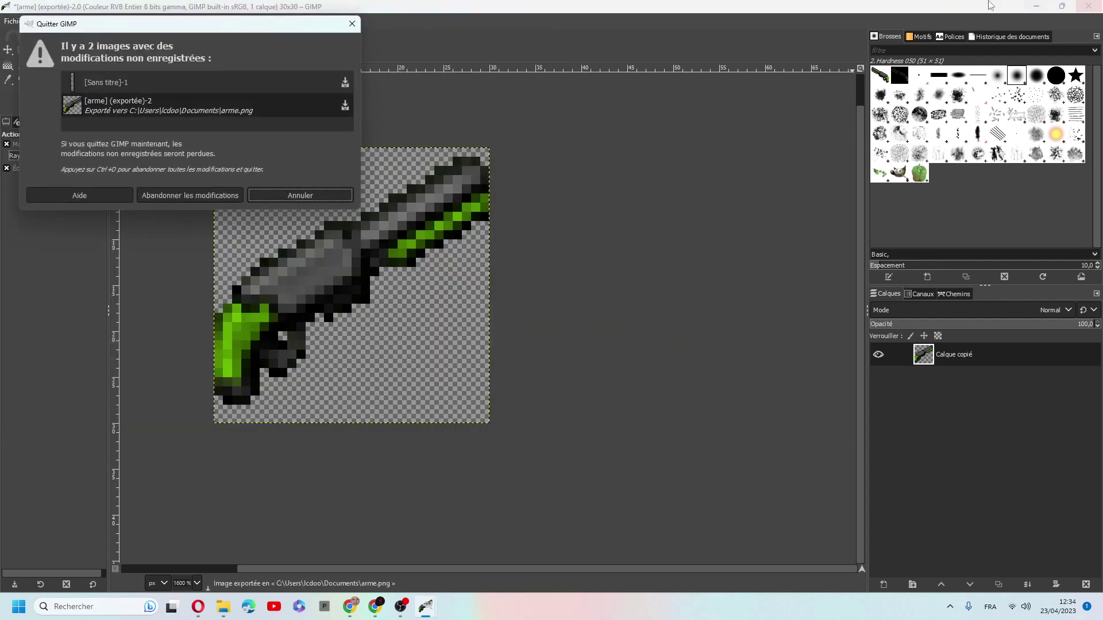
{"action": "left_click", "coordinate": [198, 204]}
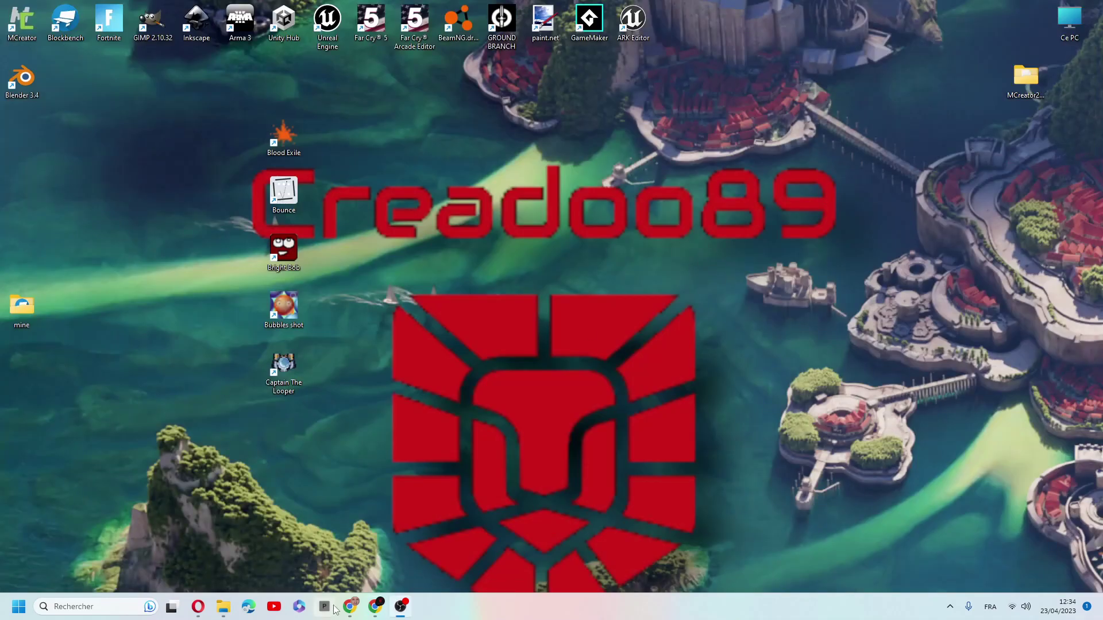
{"action": "double_click", "coordinate": [22, 28]}
Import Documents\arme.png as an item texture in the Faucille workspace
{"action": "left_click", "coordinate": [17, 172]}
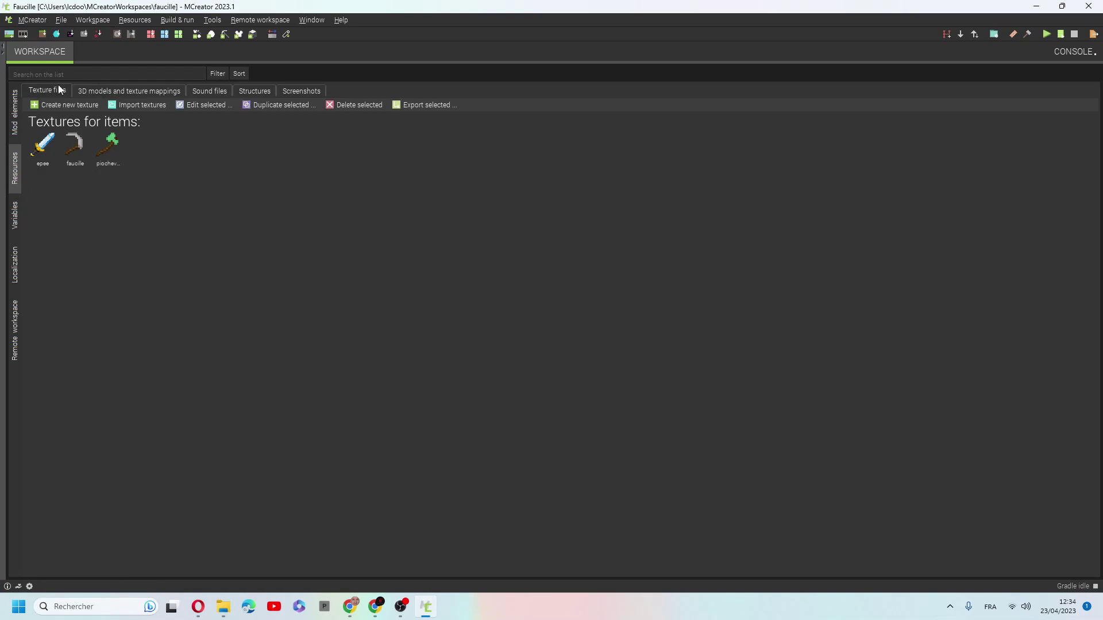
{"action": "left_click", "coordinate": [129, 106]}
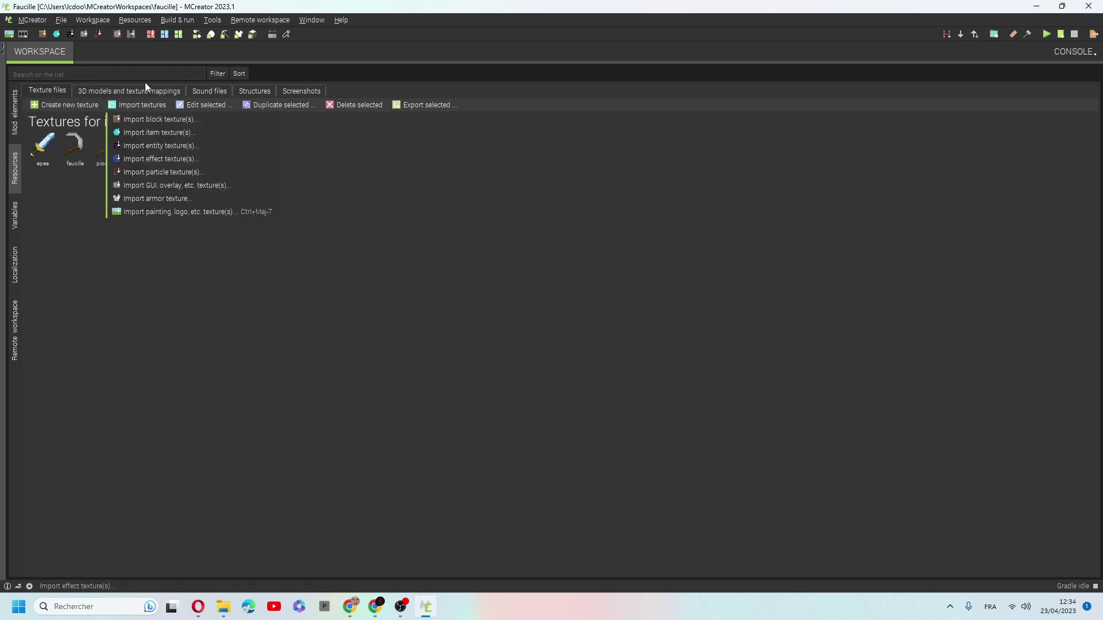
{"action": "left_click", "coordinate": [247, 134]}
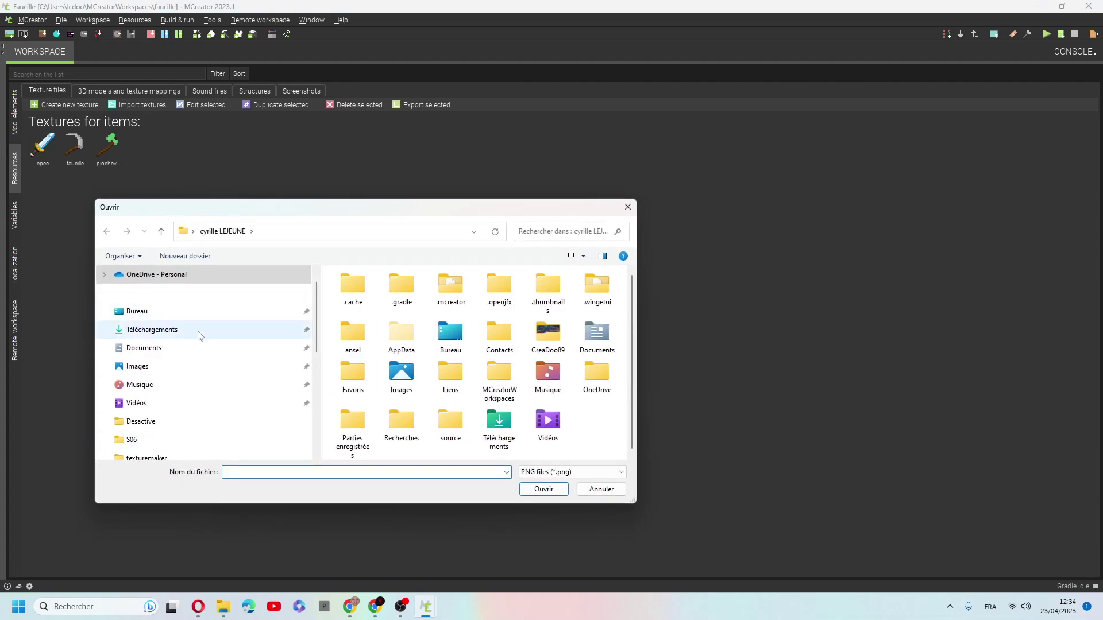
{"action": "left_click", "coordinate": [197, 348]}
{"action": "scroll", "coordinate": [437, 345], "scroll_direction": "down", "scroll_amount": 3}
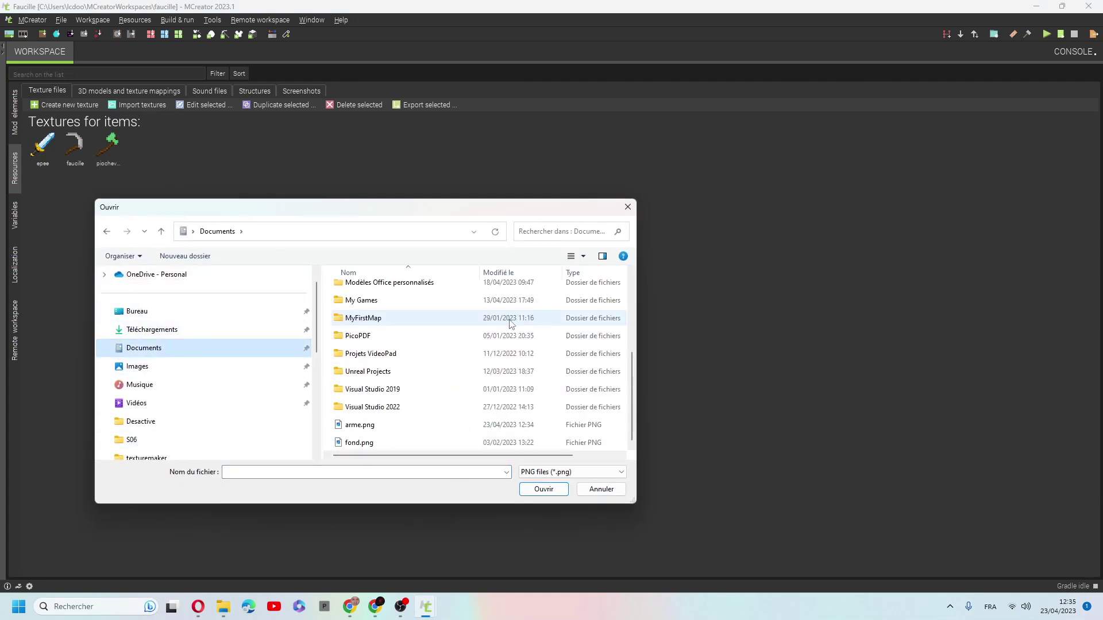
{"action": "double_click", "coordinate": [359, 425]}
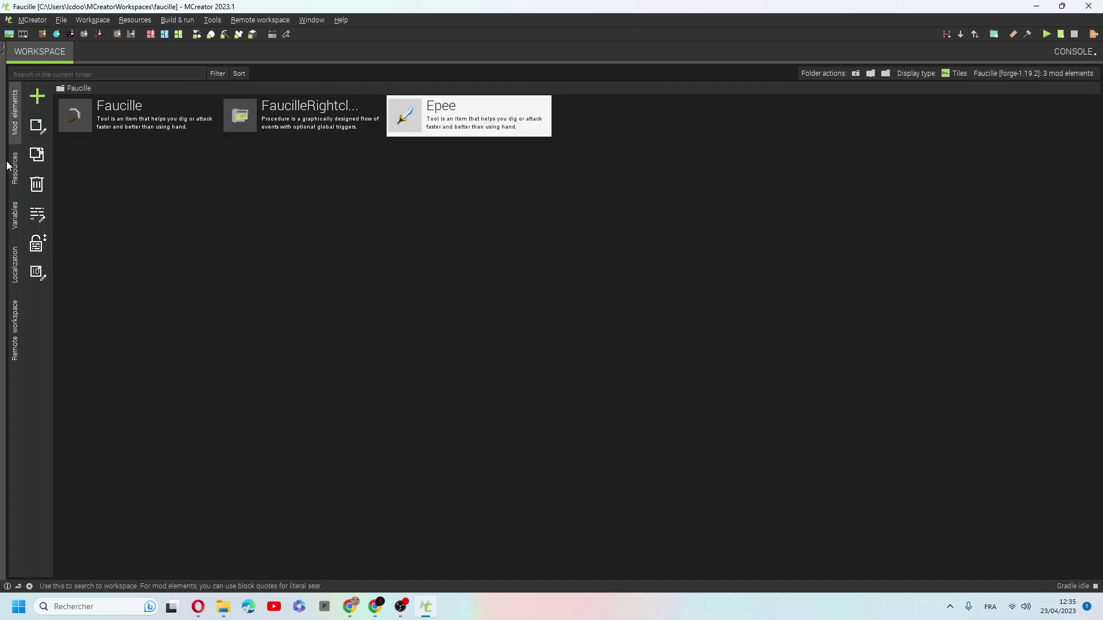
{"action": "left_click", "coordinate": [14, 168]}
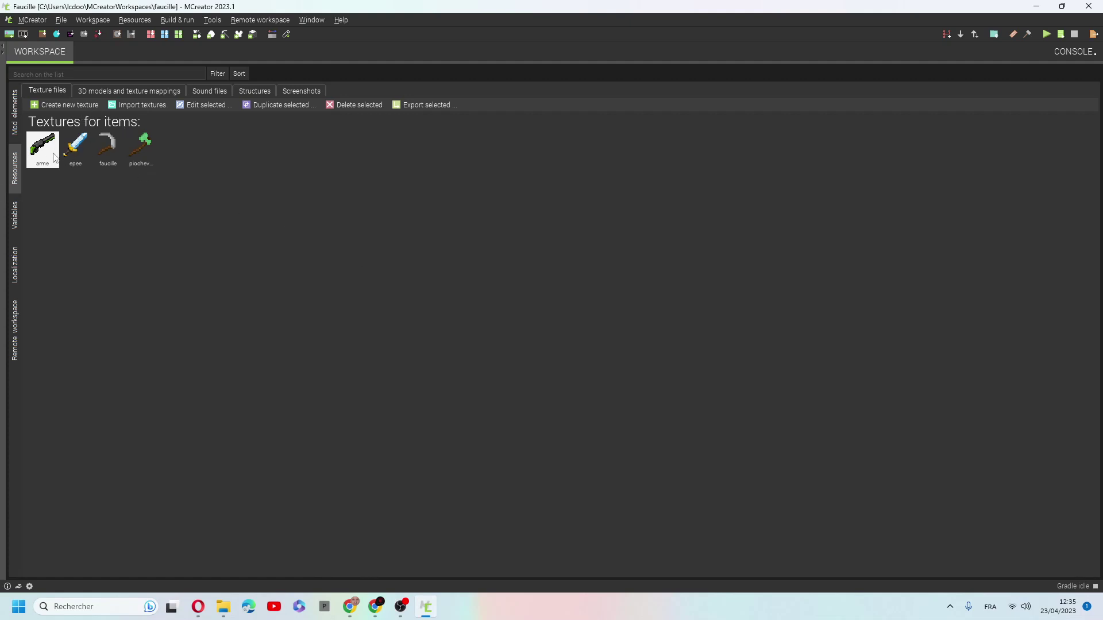
Create a new ranged item named Arme using the arme gun texture
{"action": "left_click", "coordinate": [17, 117]}
{"action": "left_click", "coordinate": [37, 98]}
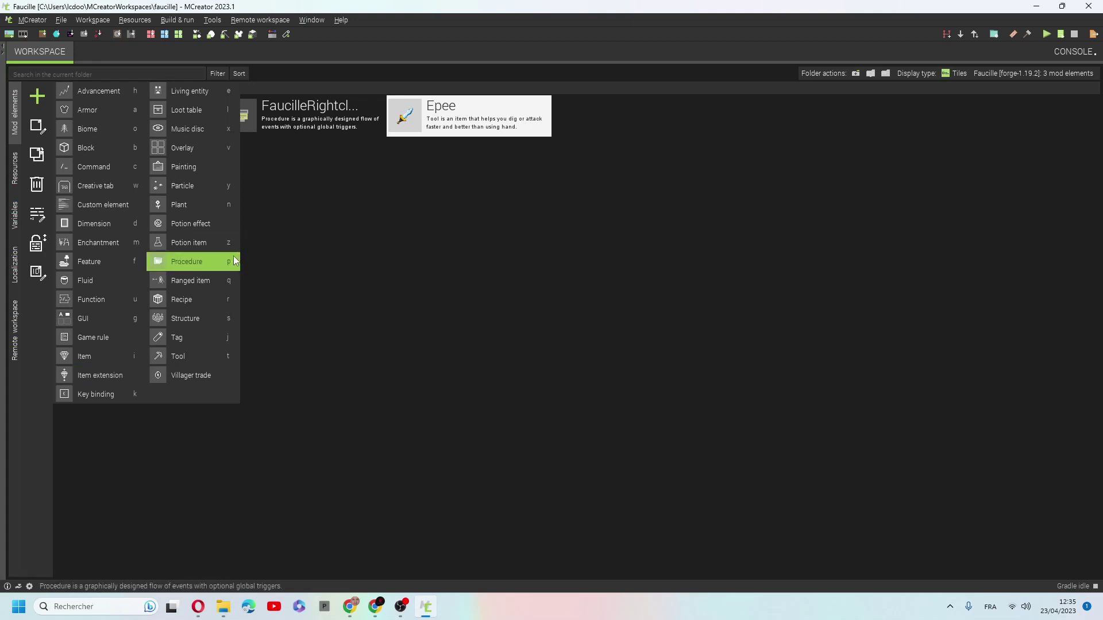
{"action": "left_click", "coordinate": [223, 274]}
{"action": "type", "text": "Arme"}
{"action": "key", "text": "Return"}
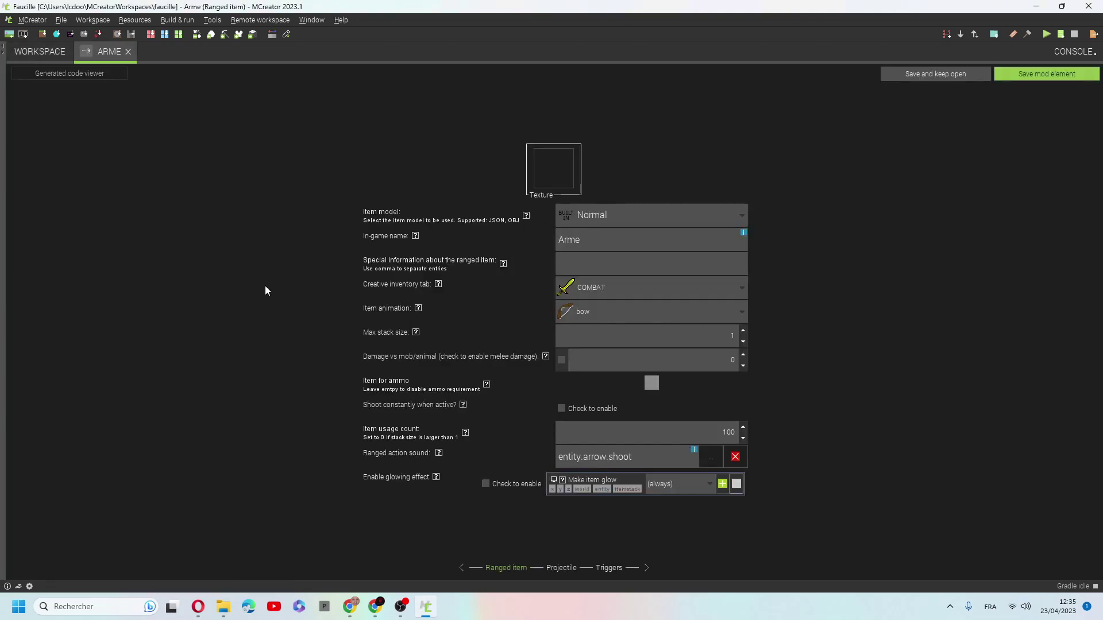
{"action": "left_click", "coordinate": [565, 176]}
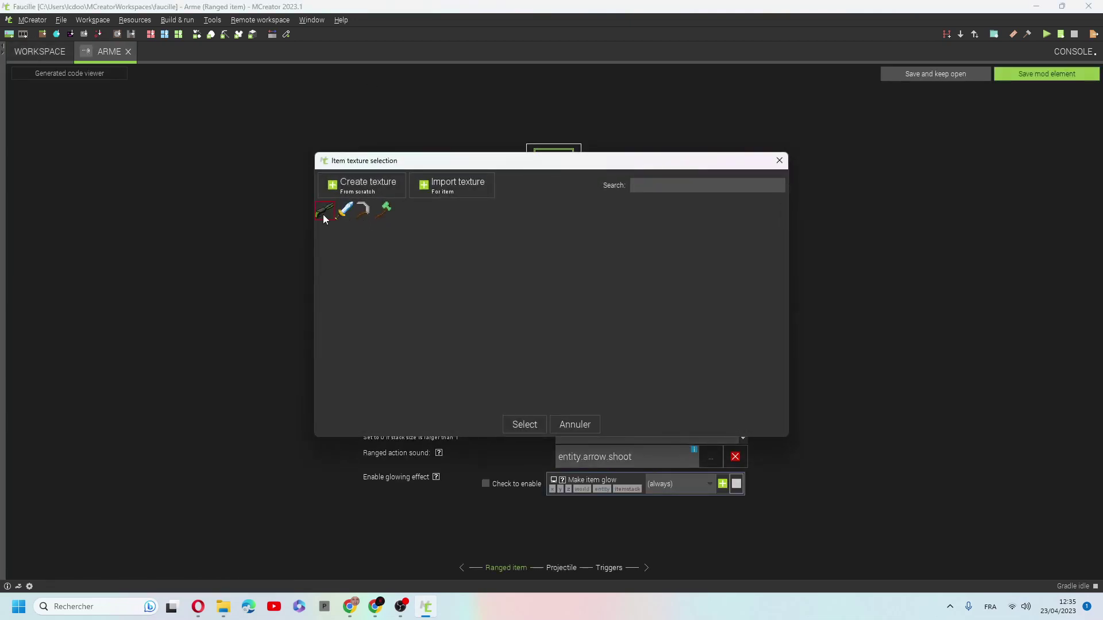
{"action": "double_click", "coordinate": [322, 215]}
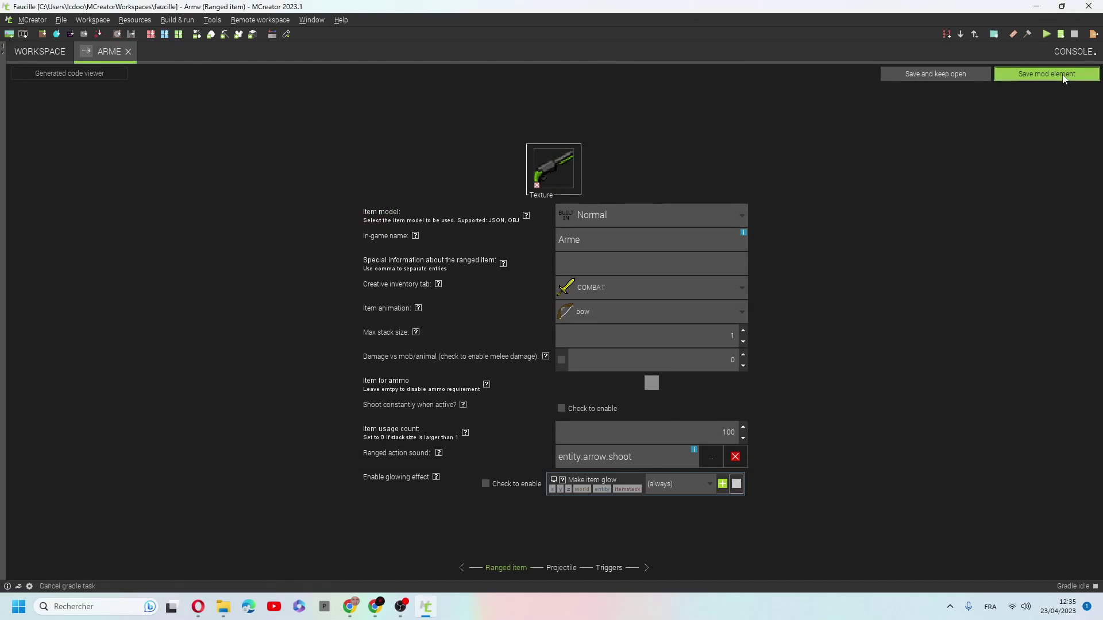
Choose a projectile item after the missing-projectile warning, then save the Arme element
{"action": "left_click", "coordinate": [1047, 74]}
{"action": "left_click", "coordinate": [554, 325]}
{"action": "left_click", "coordinate": [565, 572]}
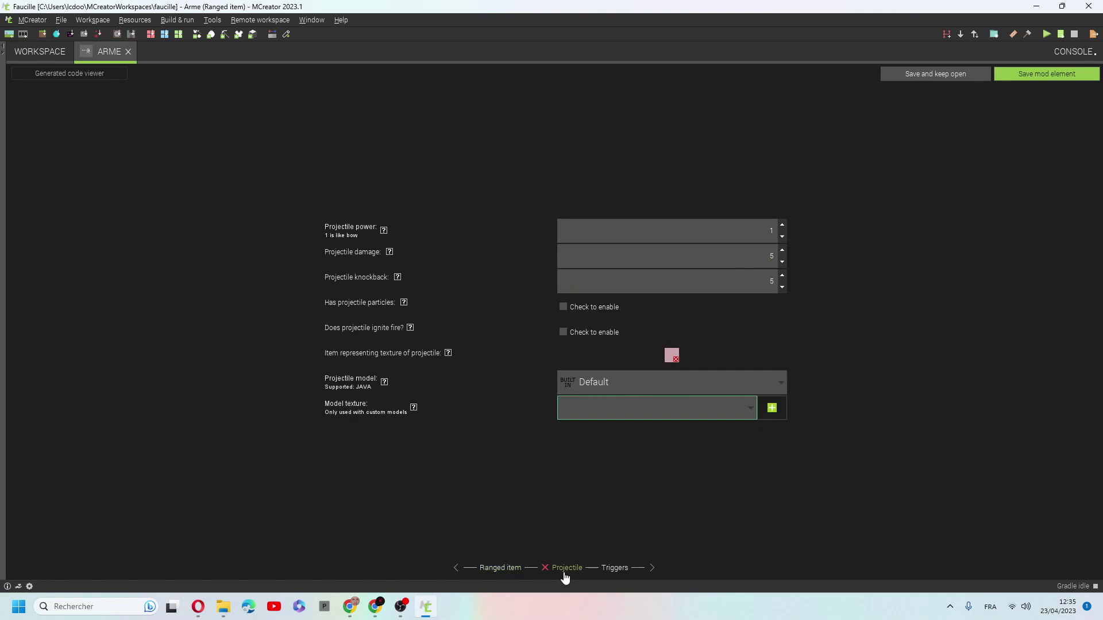
{"action": "left_click", "coordinate": [672, 355]}
{"action": "left_click", "coordinate": [731, 340]}
{"action": "left_click", "coordinate": [1034, 73]}
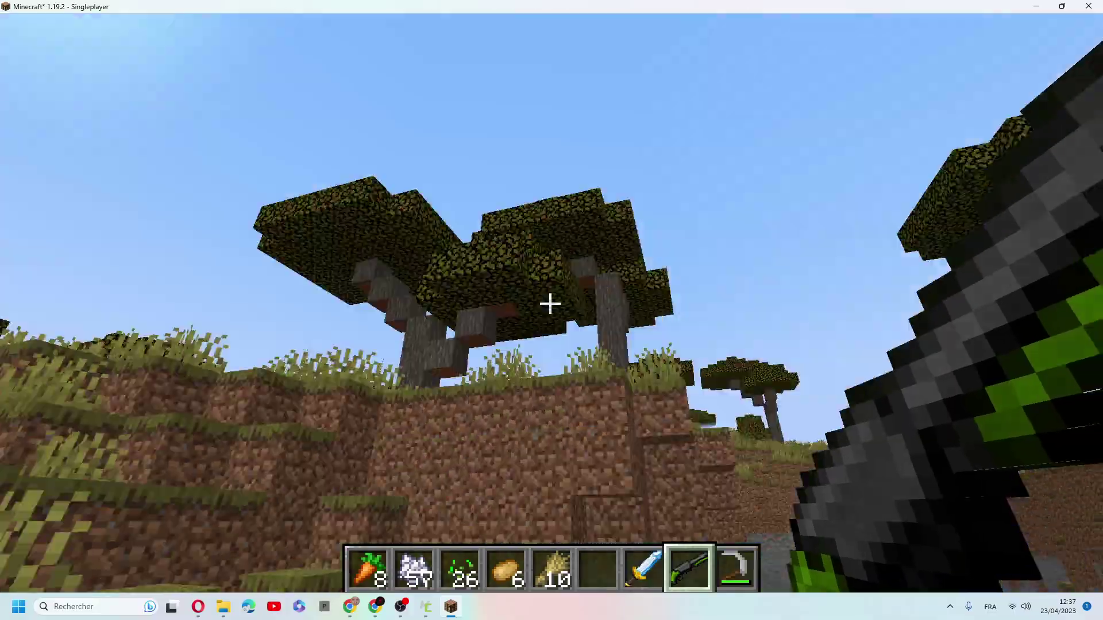
View the character front-on in third person holding Arme from hotbar slot 8, then pause
{"action": "scroll", "coordinate": [550, 304], "scroll_direction": "up", "scroll_amount": 1}
{"action": "key", "text": "F5"}
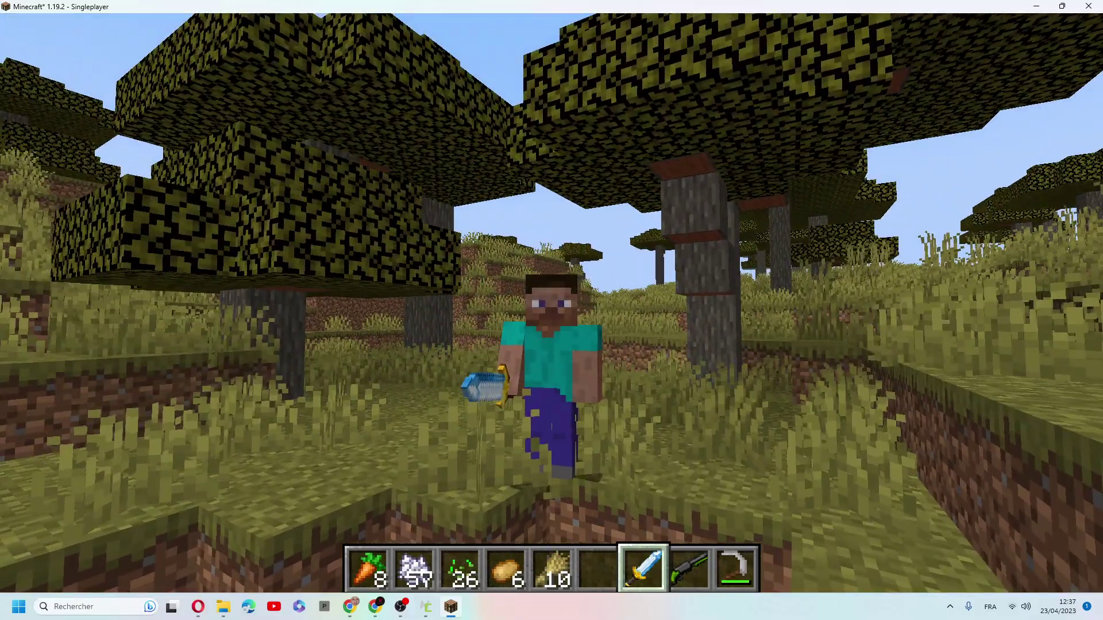
{"action": "key", "text": "8"}
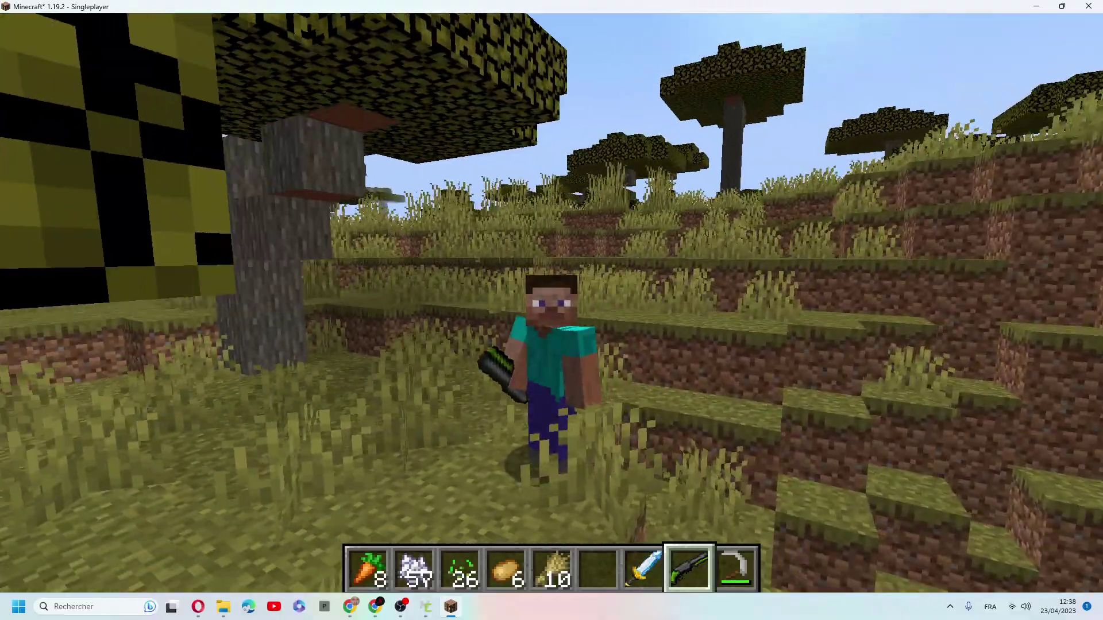
{"action": "key", "text": "Escape"}
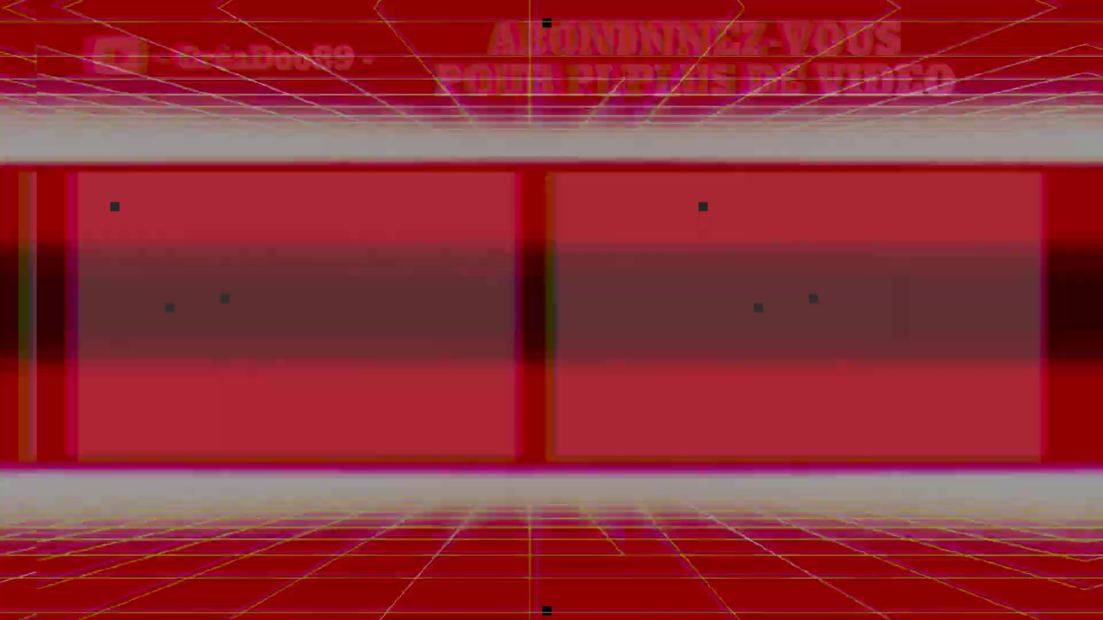